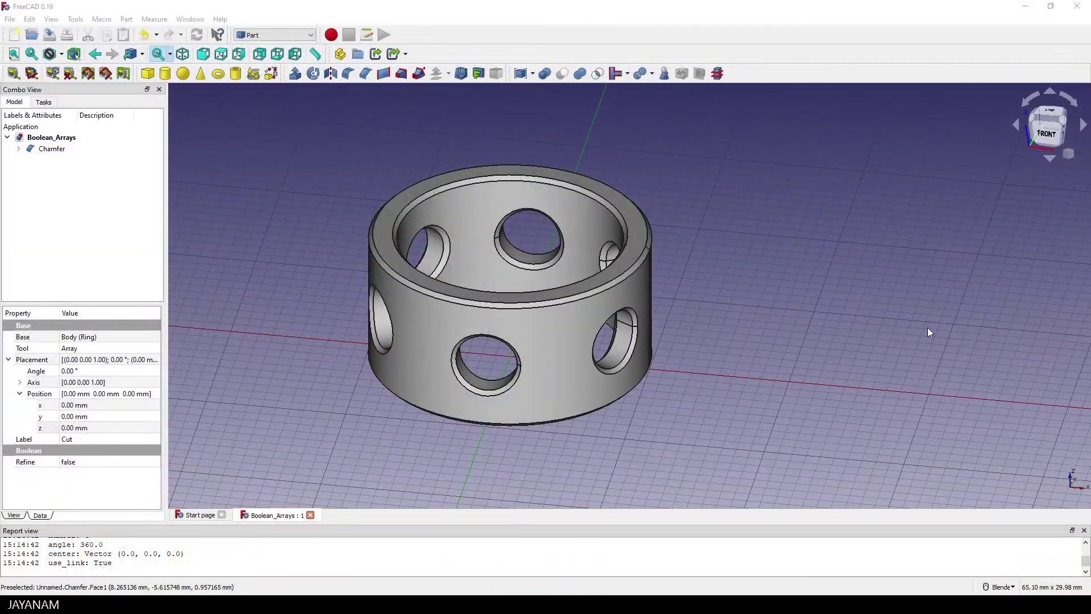
Step: Orbit the finished Boolean_Arrays holed ring to inspect it from below
mouse_move(796, 254)
middle_down()
mouse_move(669, 309)
mouse_move(809, 217)
mouse_move(857, 148)
mouse_move(857, 195)
mouse_move(726, 256)
mouse_move(798, 258)
middle_up()
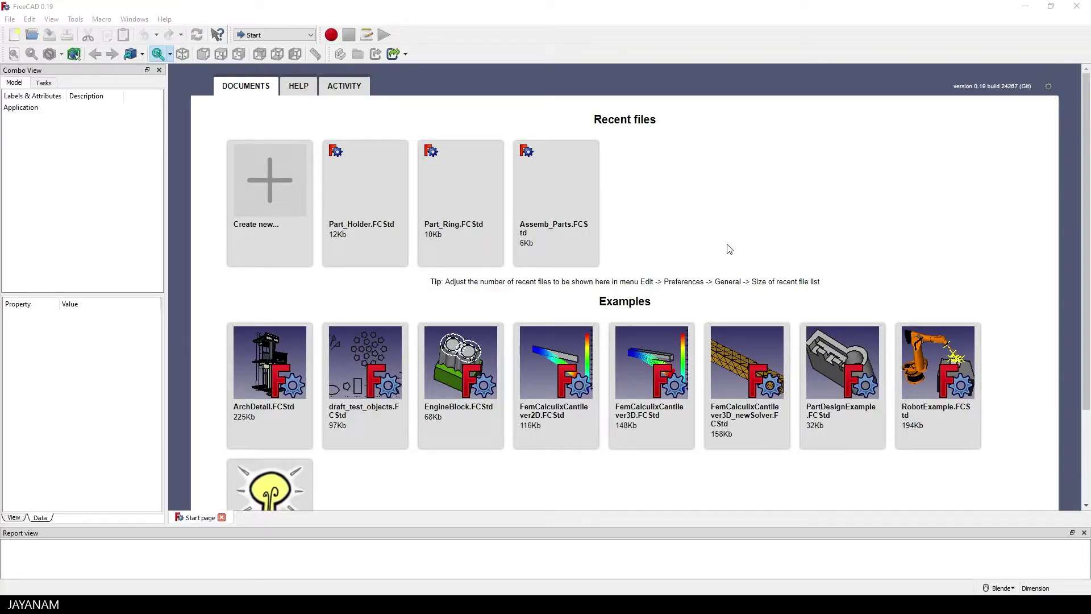
Step: Switch to Part Design and create a new Unnamed document containing an empty body
click(253, 36)
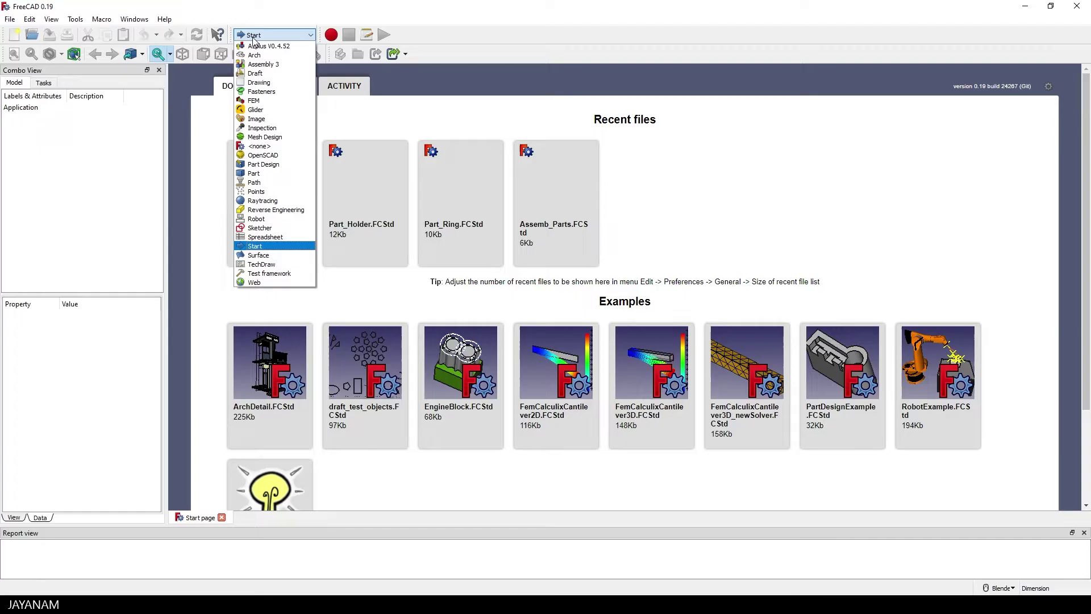
click(275, 164)
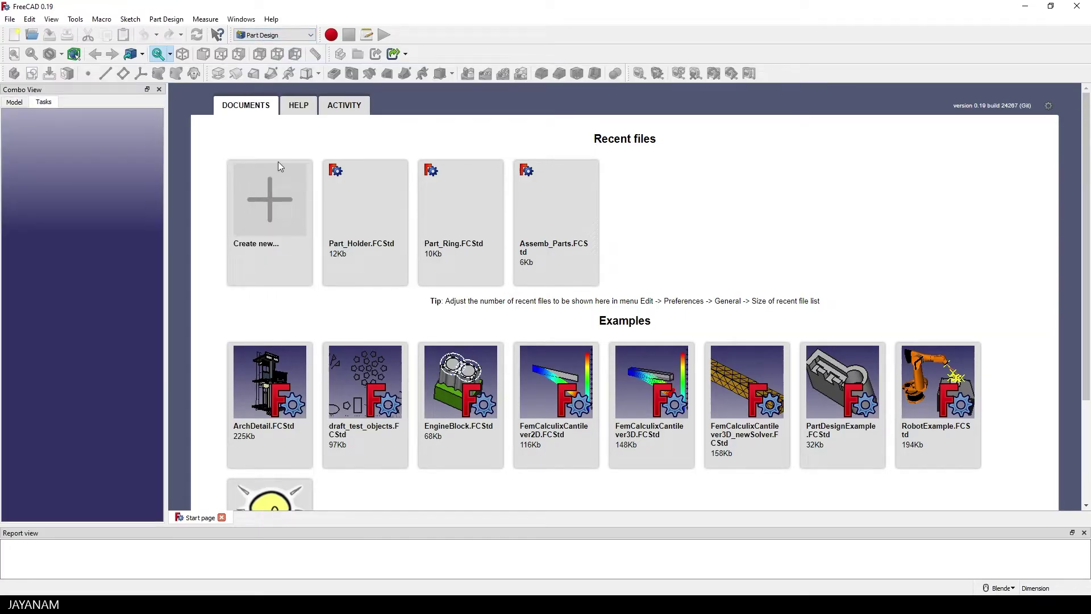
click(278, 215)
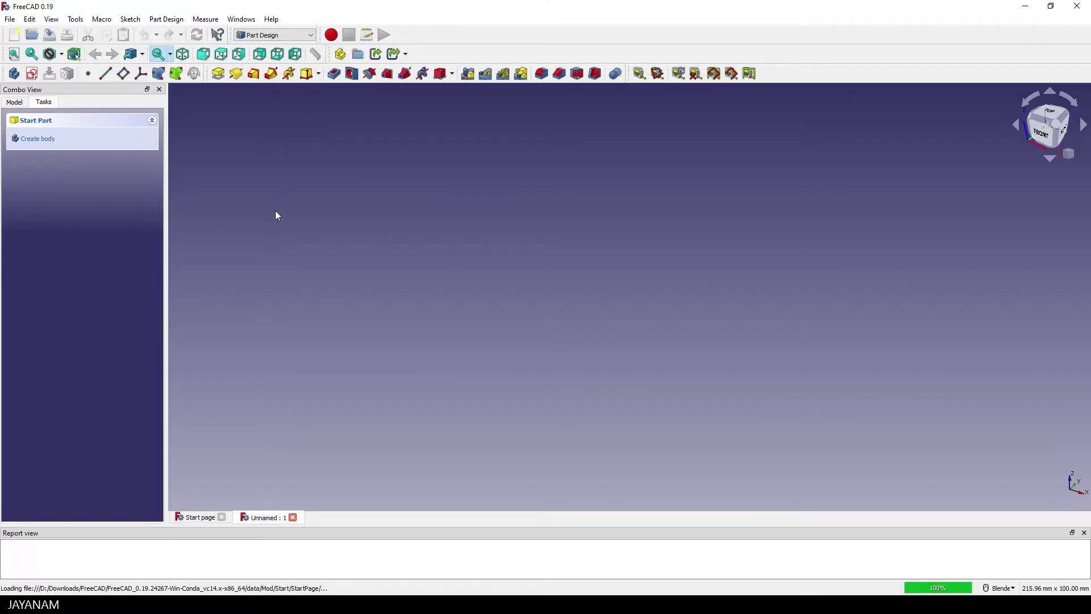
click(37, 142)
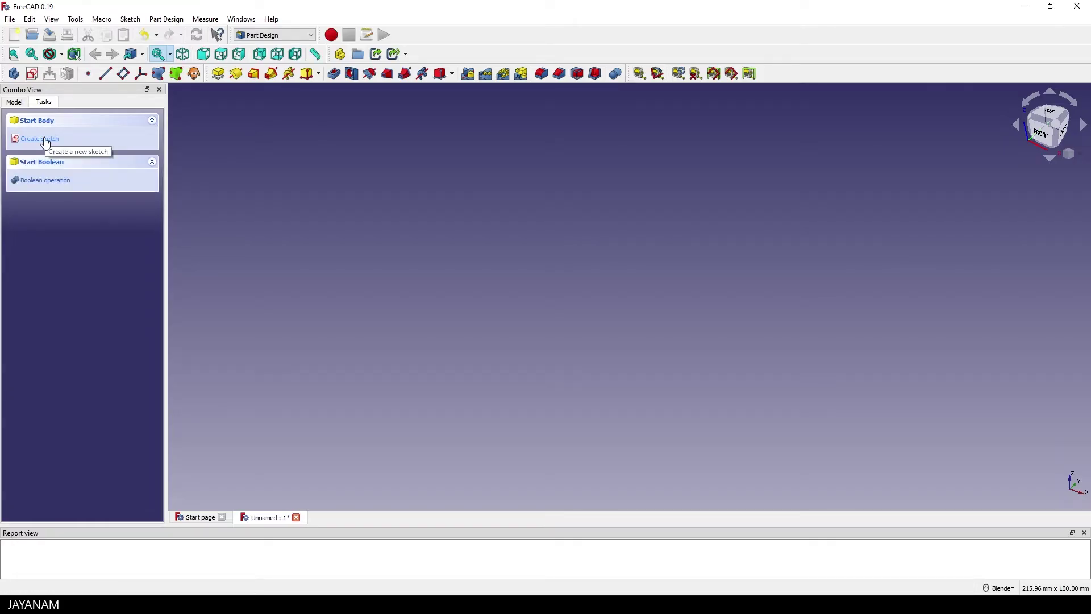
Step: Start a sketch in the body on XY_Plane, viewed from the top
click(46, 142)
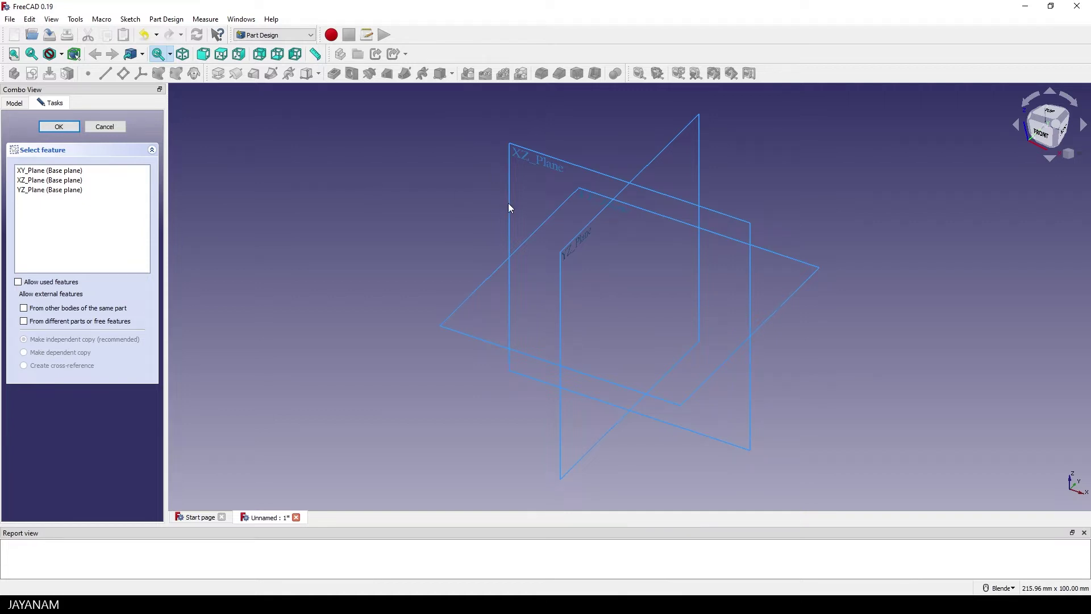
click(1056, 116)
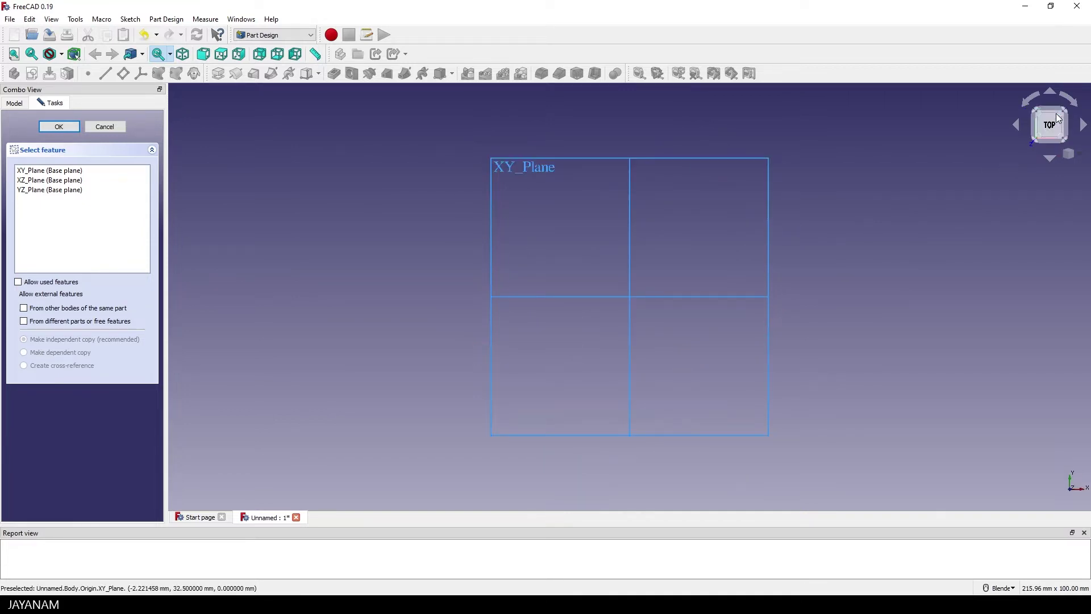
click(538, 173)
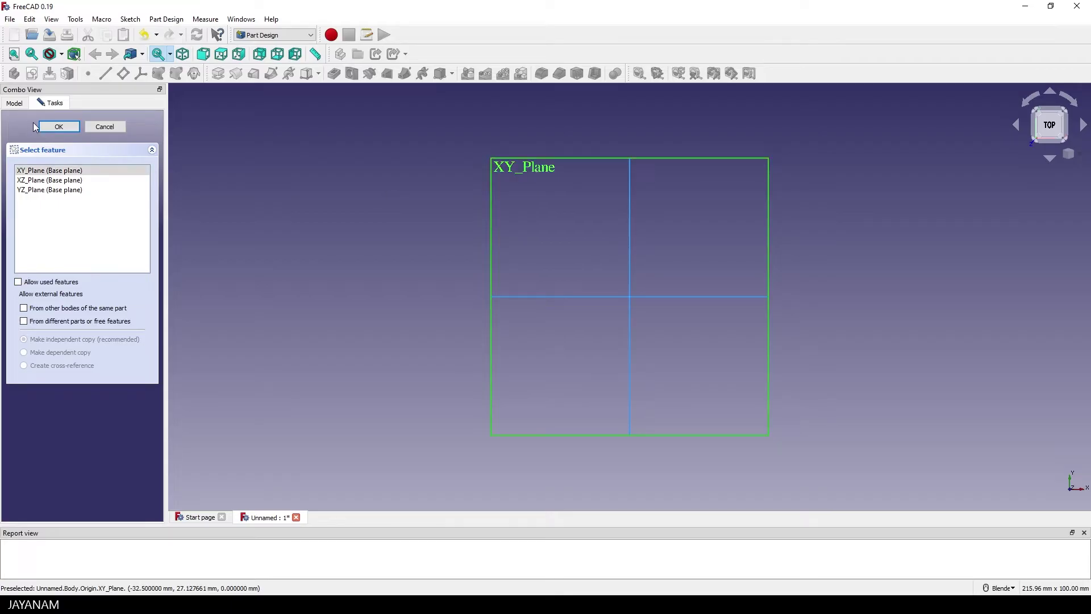
Step: Open the XY sketch and draw a small and a larger circle, both centred on the origin
click(52, 126)
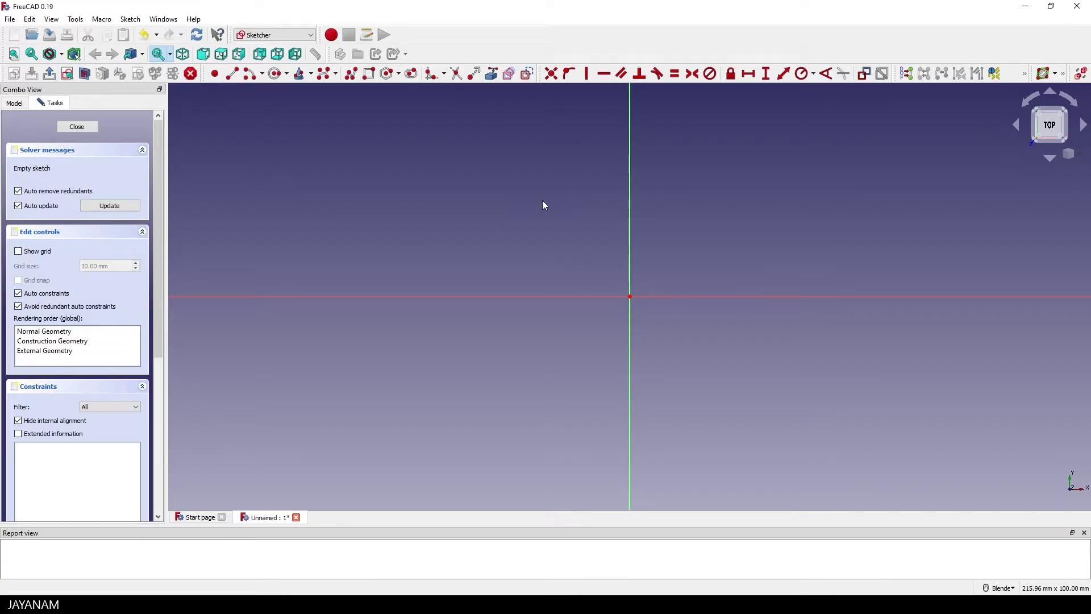
click(277, 74)
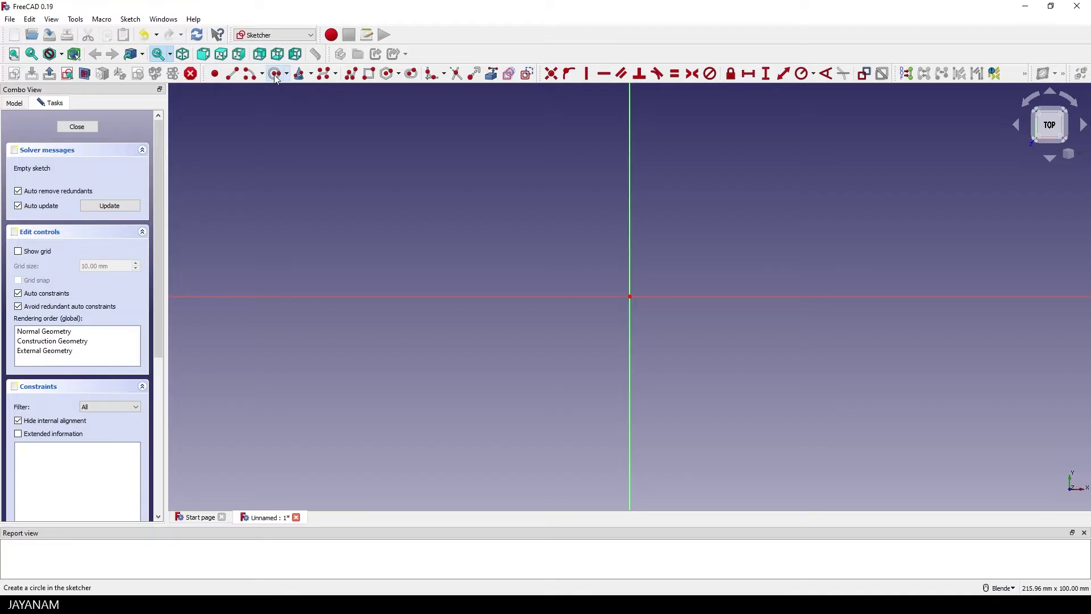
click(629, 296)
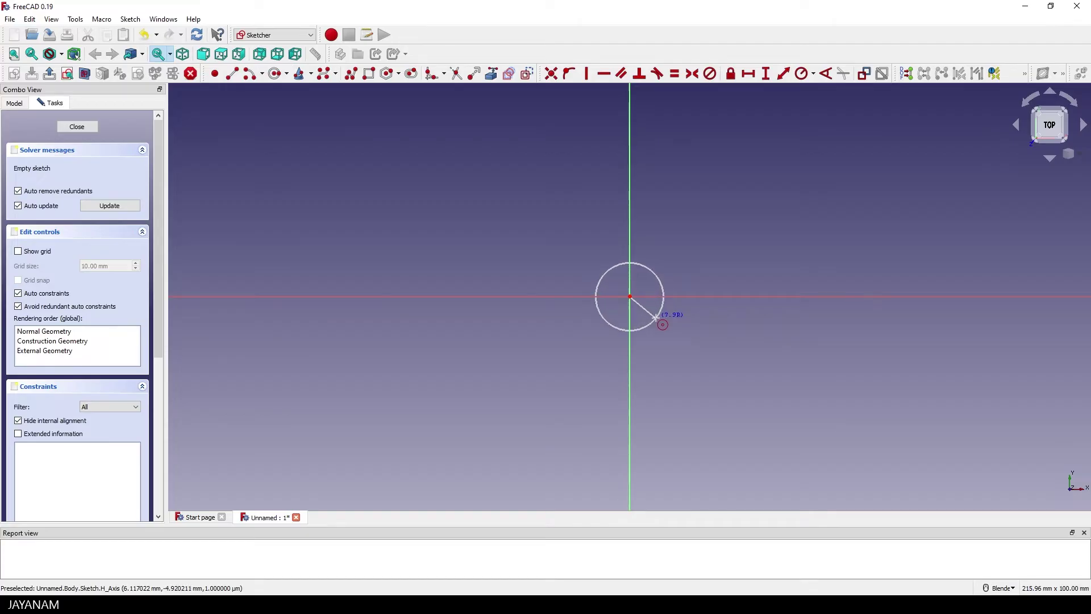
click(657, 319)
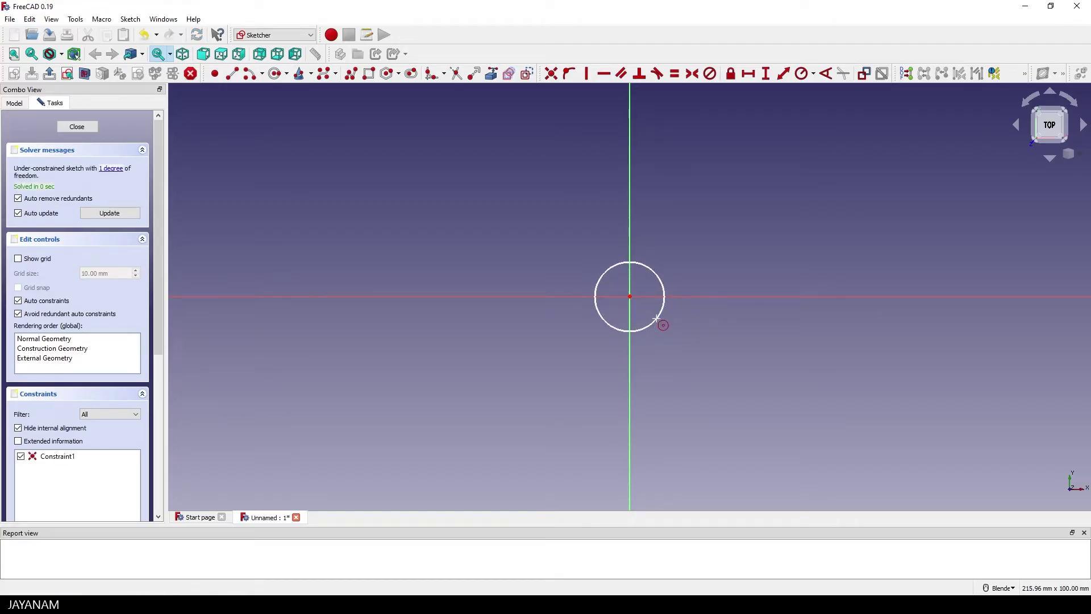
click(629, 296)
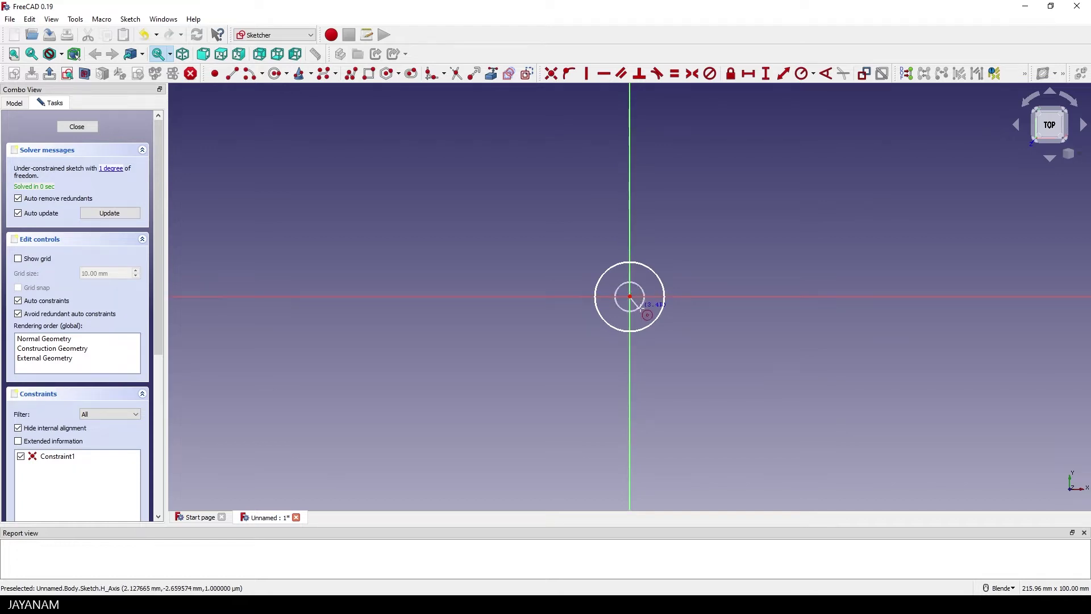
click(662, 328)
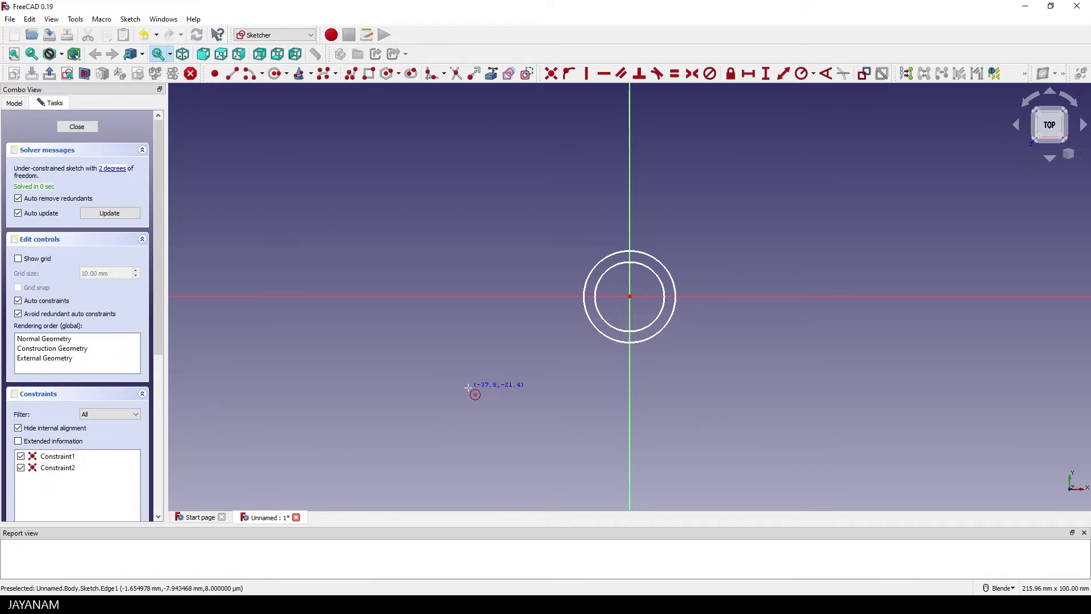
Step: Constrain the inner circle's radius to 8 mm and the outer circle's to 10 mm
click(804, 78)
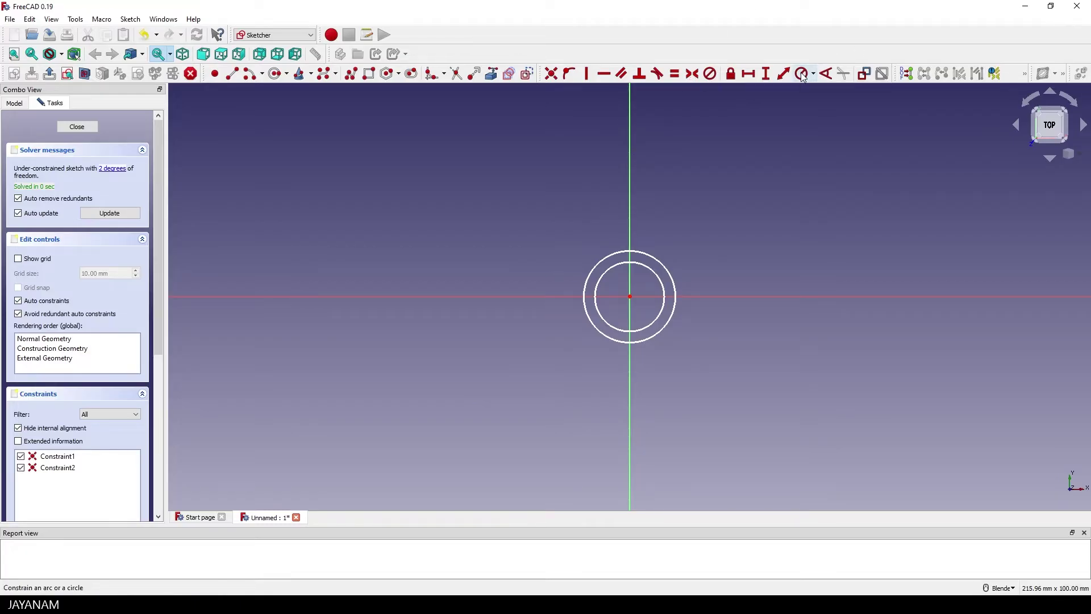
click(659, 316)
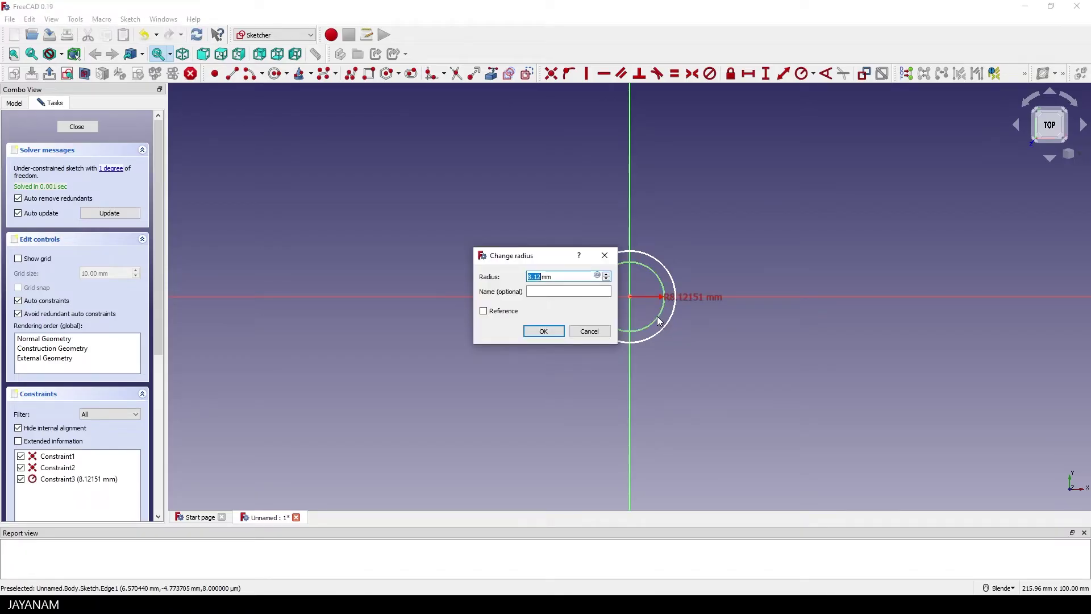
text(8)
click(550, 335)
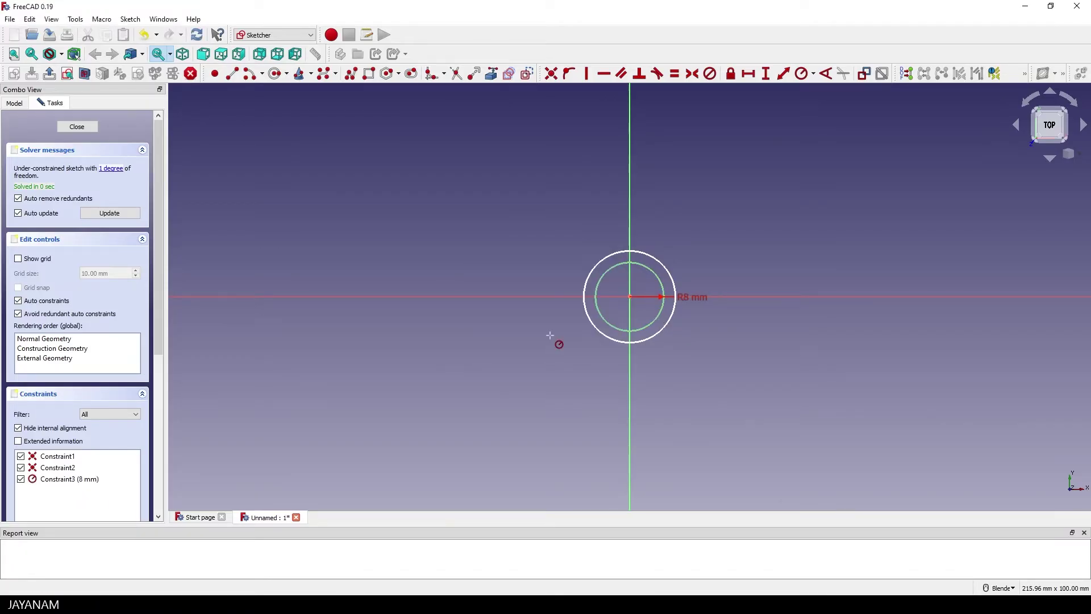
click(665, 328)
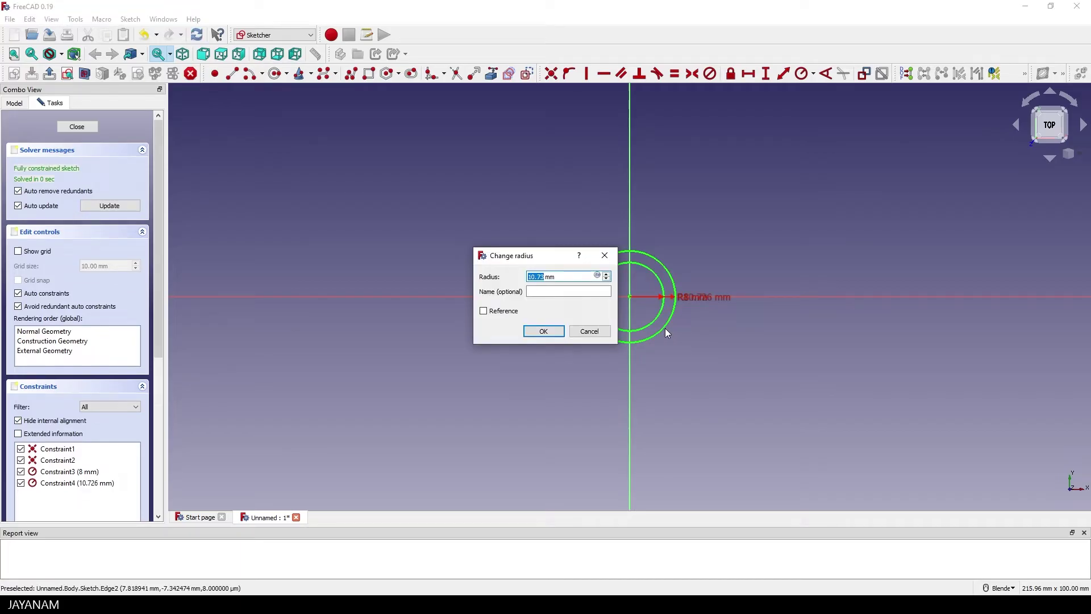
text(10)
click(551, 332)
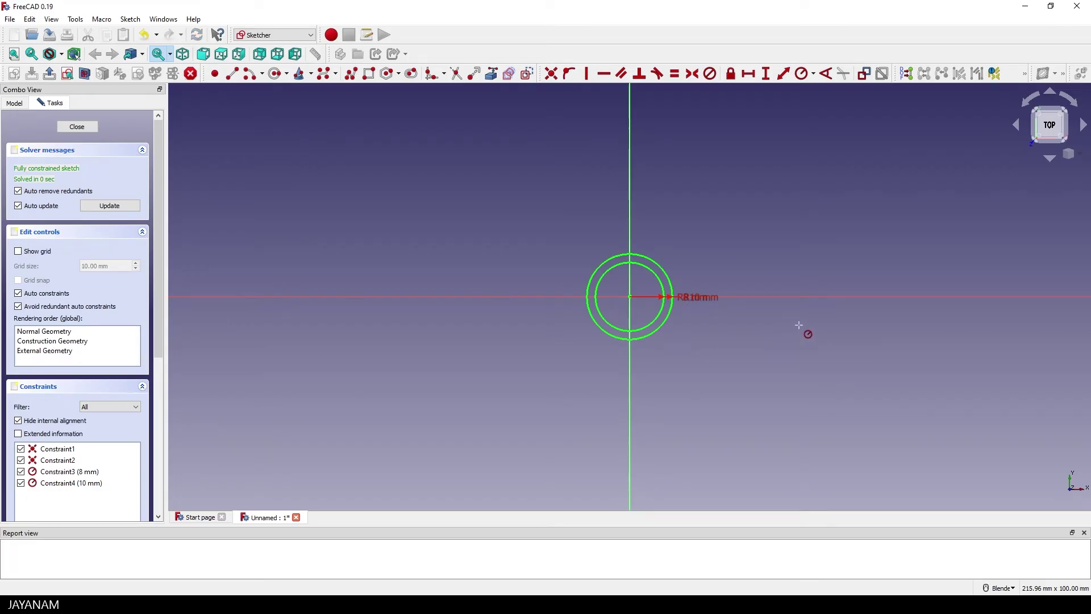
Step: Move the R8 mm label clear of R10 mm and close the sketch
scroll(797, 324, up, 4)
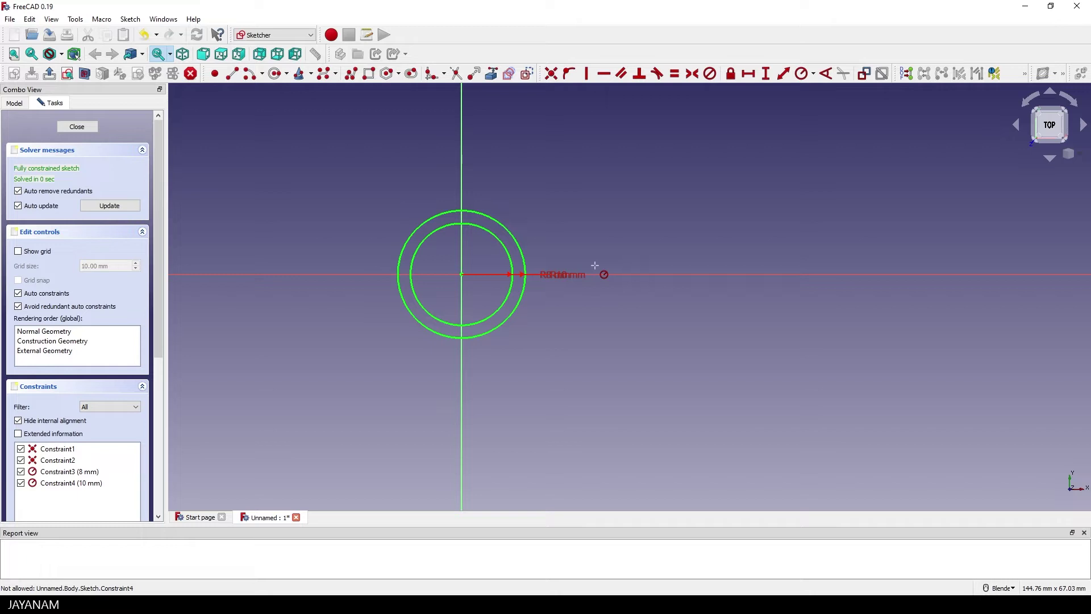
drag(571, 275, 594, 336)
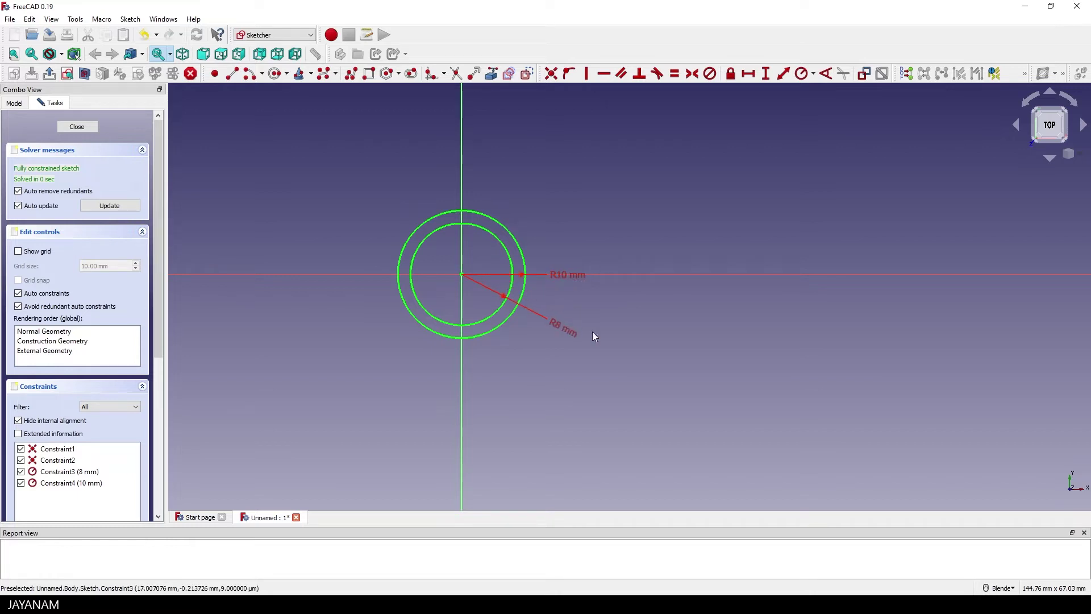
click(72, 126)
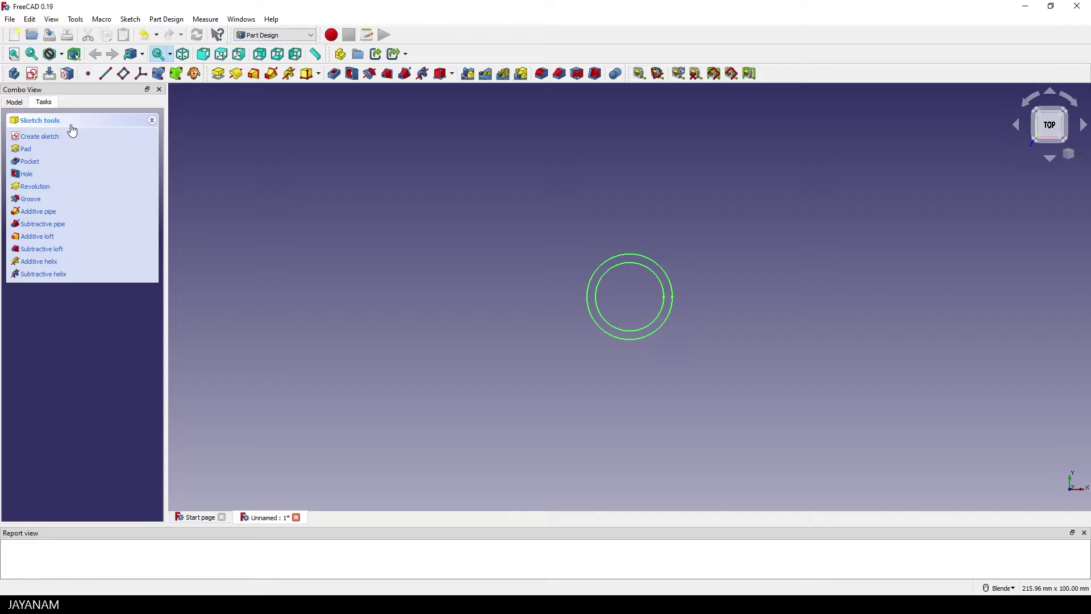
Step: Pad the two-circle sketch to a 10 mm tall ring and confirm
click(28, 151)
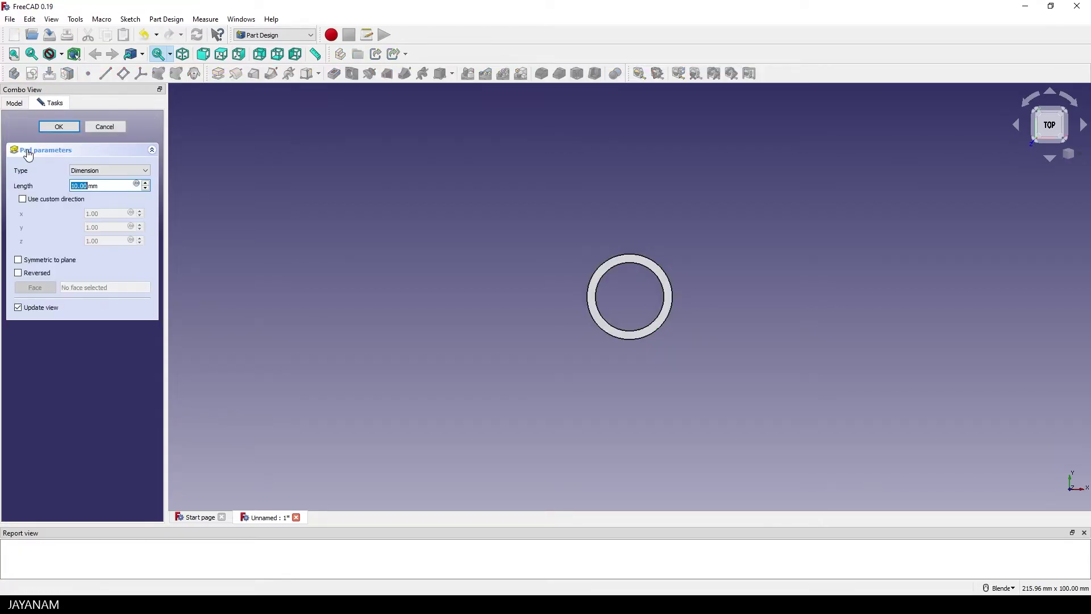
middle_drag(754, 294, 658, 280)
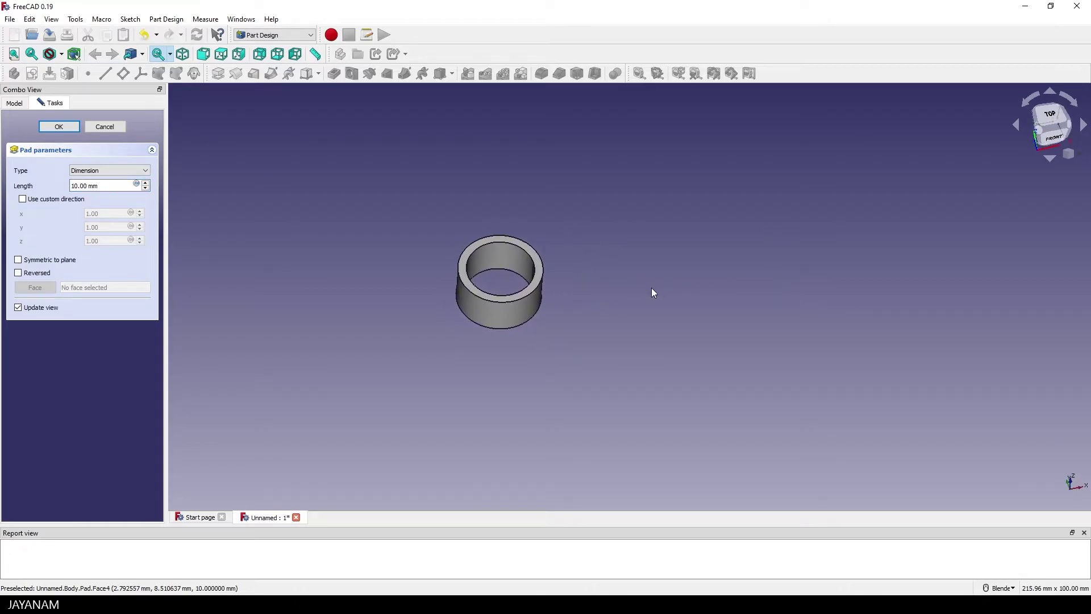
scroll(651, 289, up, 2)
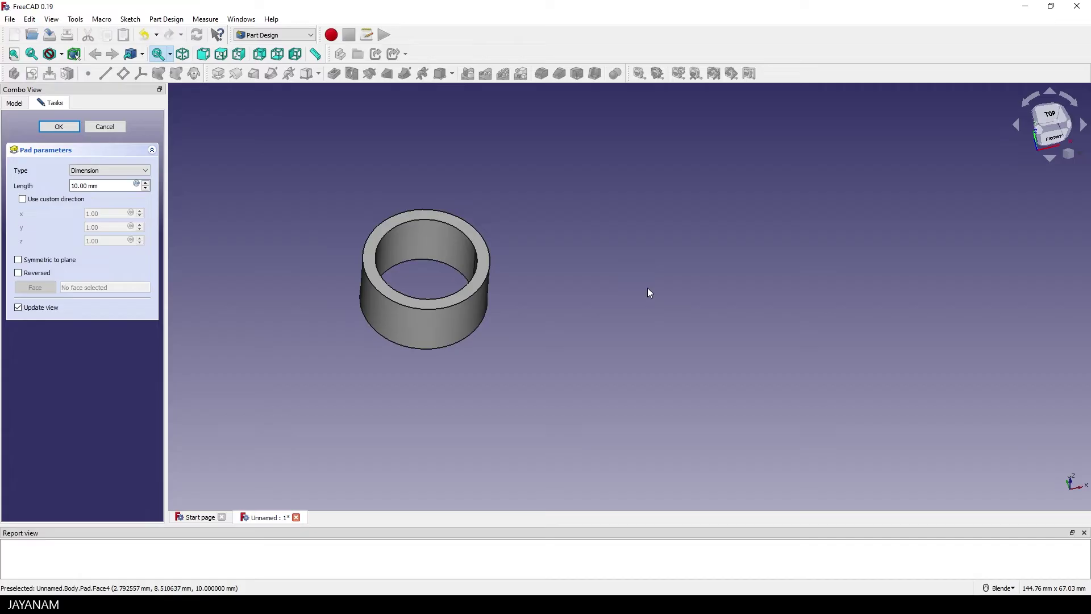
click(58, 127)
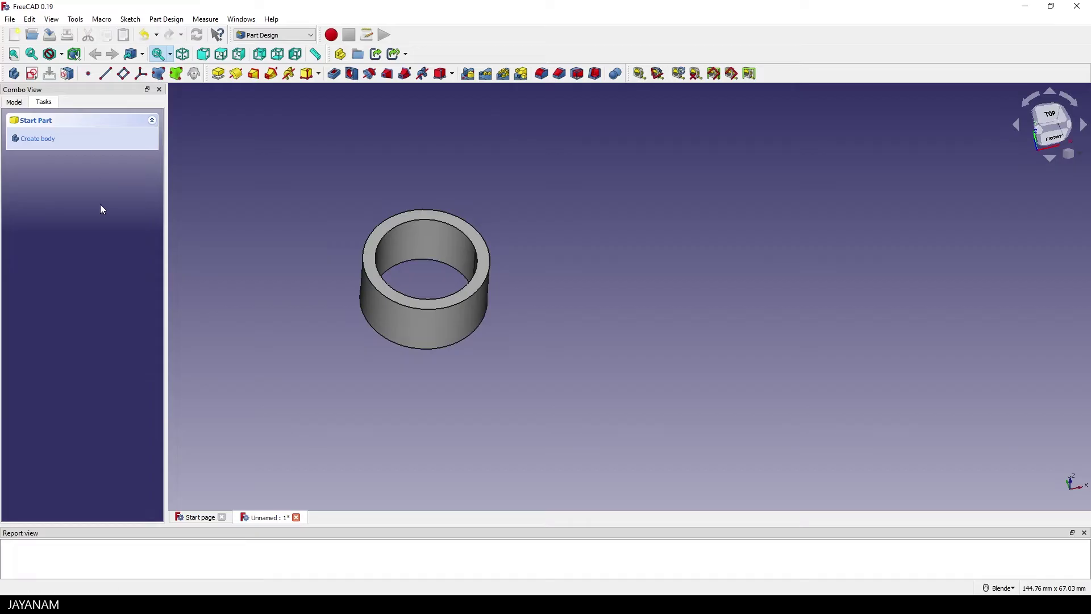
Step: Rename the body to 'Ring' and orbit to a lower, side-on view
click(16, 103)
click(44, 150)
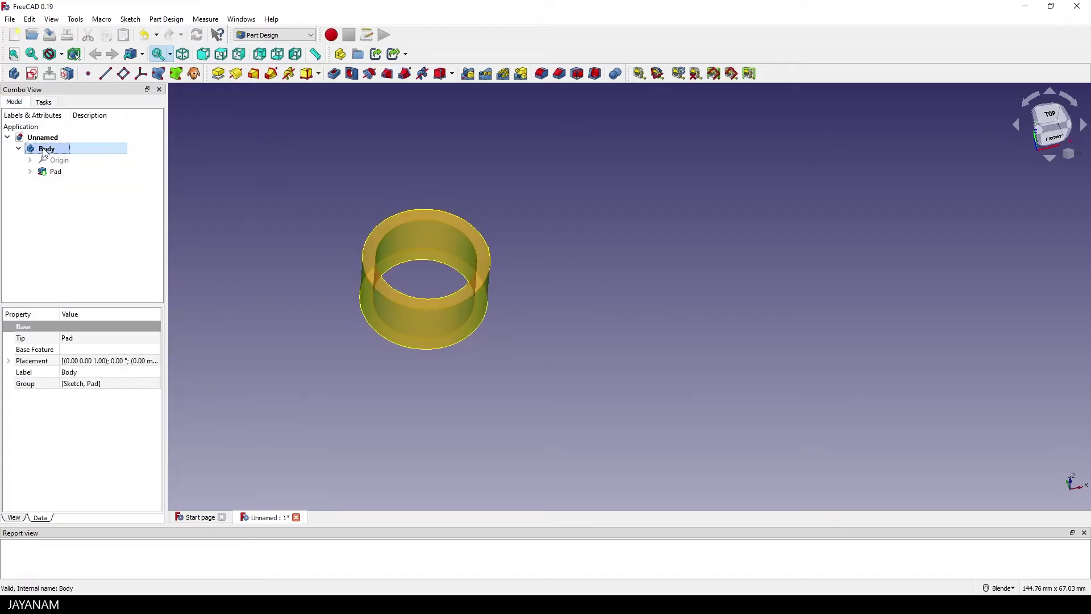
key(F2)
text(Ring)
key(Return)
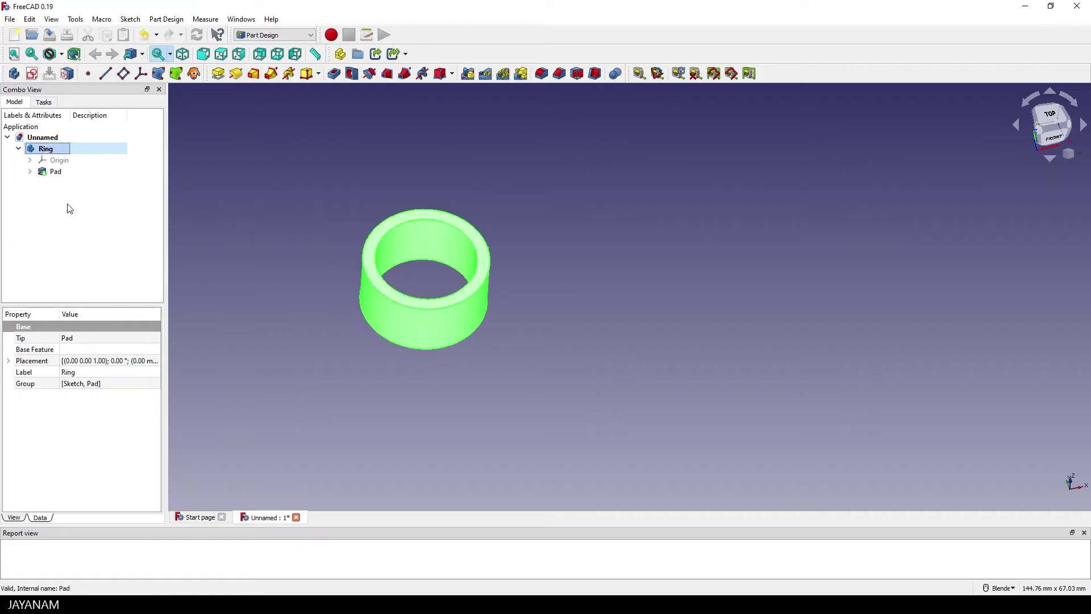
click(77, 227)
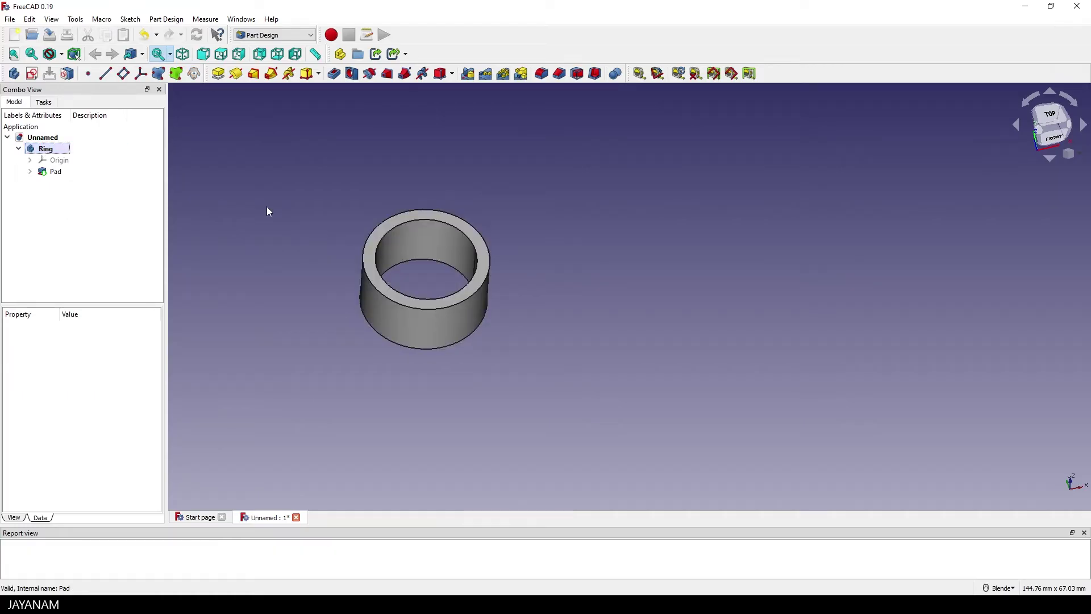
middle_drag(589, 254, 458, 298)
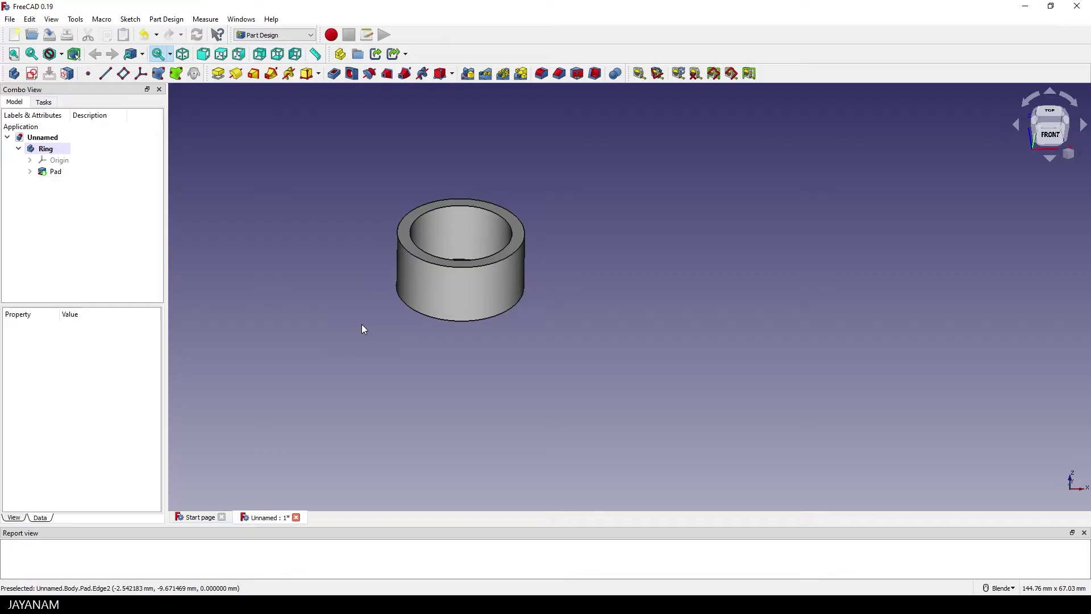
click(285, 36)
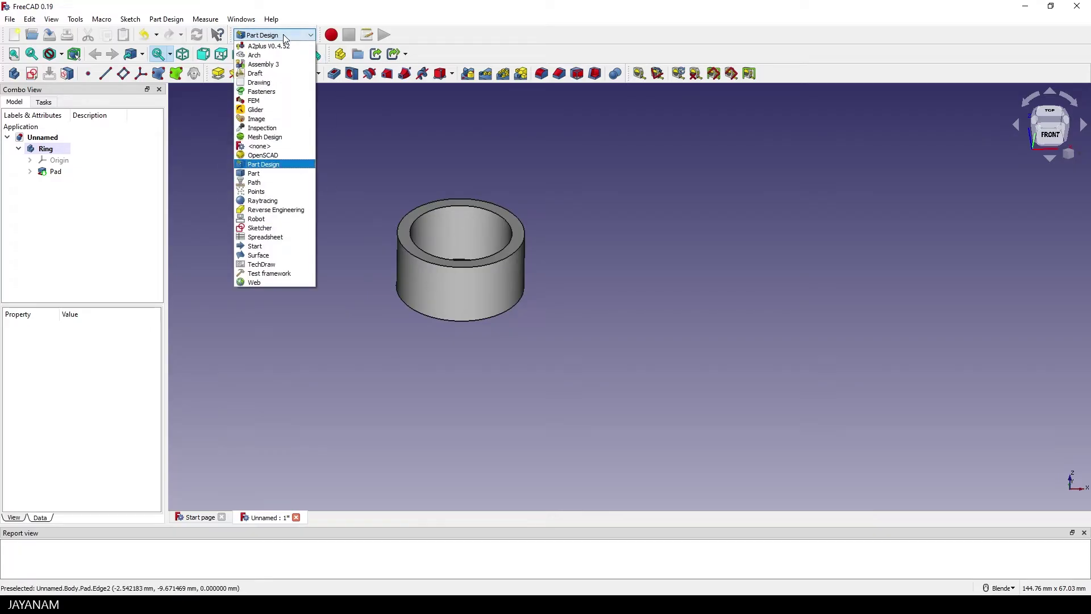
Step: Switch to the Part workbench and select the Unnamed document
click(258, 174)
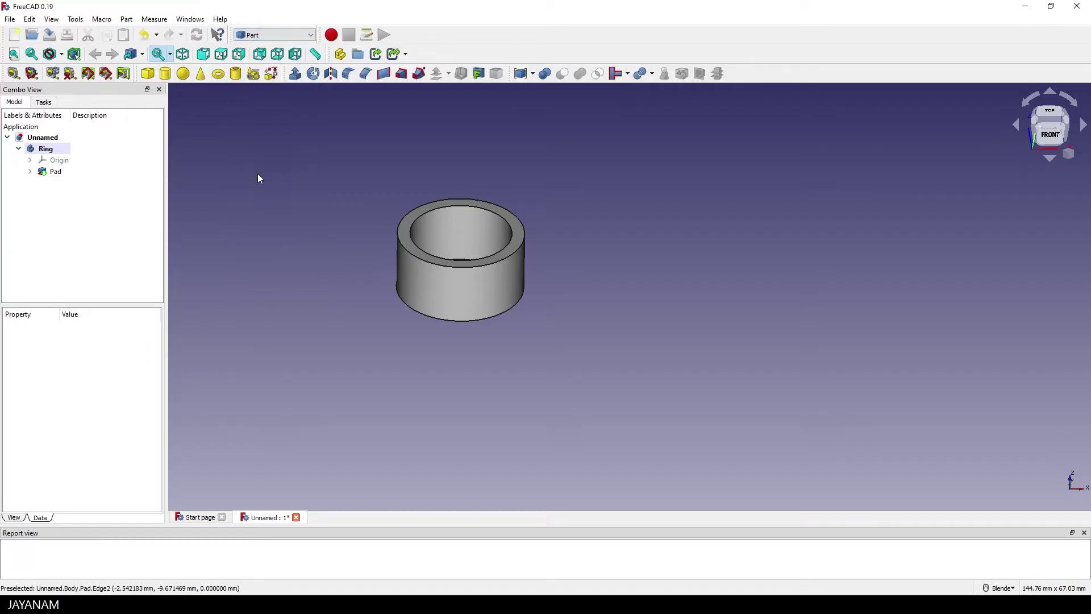
click(44, 138)
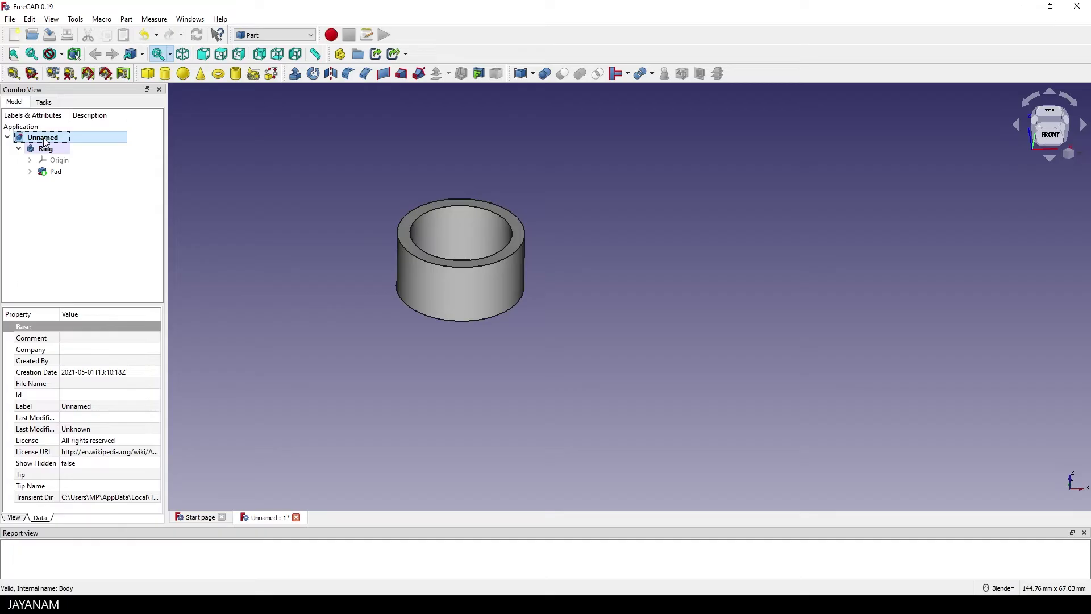
Step: Add a cylinder primitive and set its radius to 2.20 mm
click(165, 73)
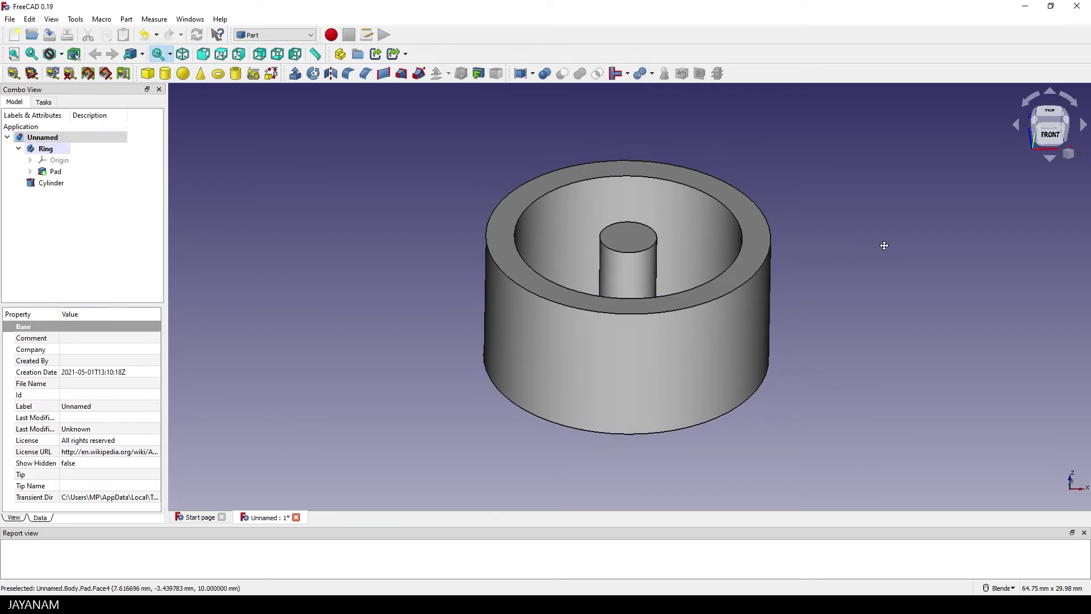
shift+middle_drag(887, 244, 773, 260)
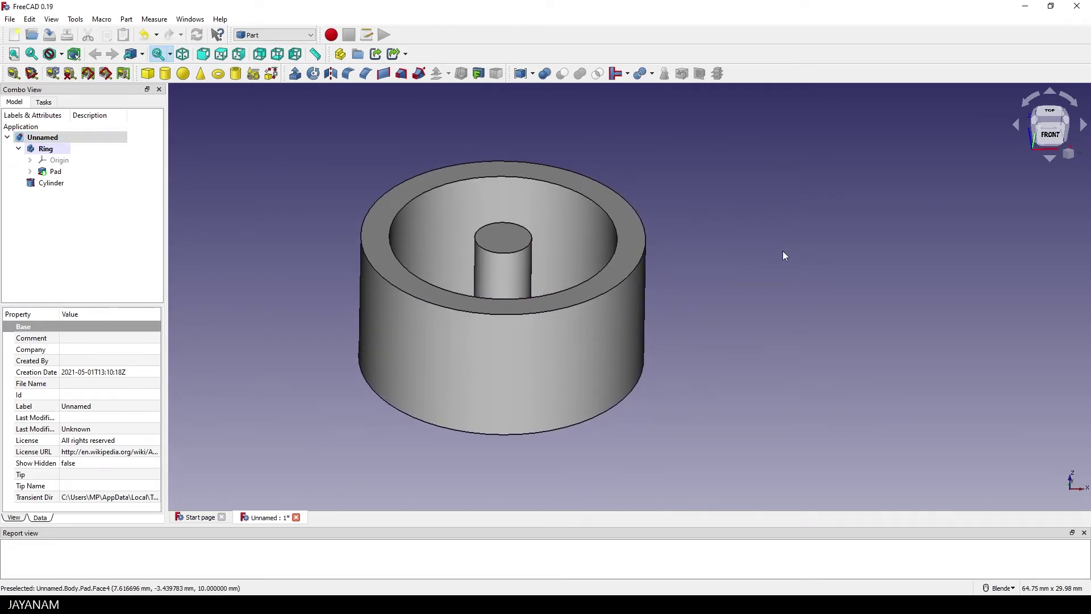
click(50, 184)
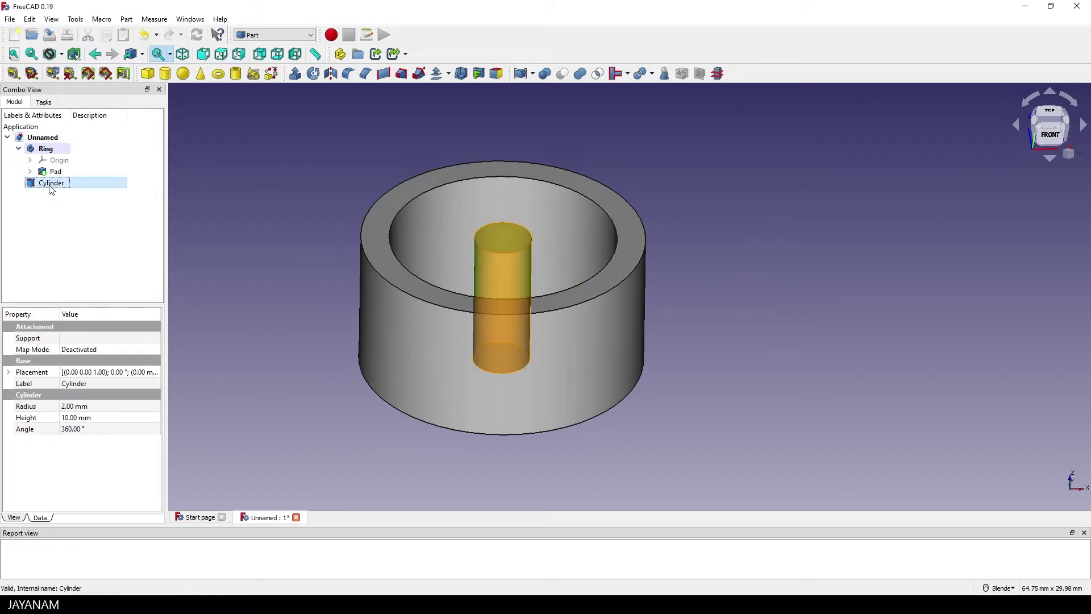
click(103, 407)
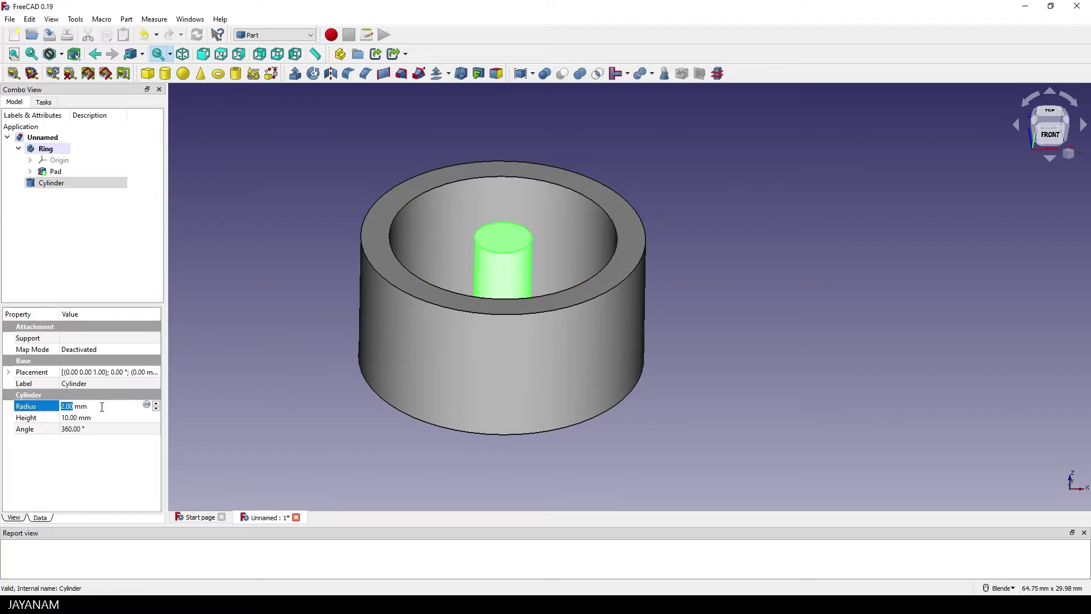
text(2.)
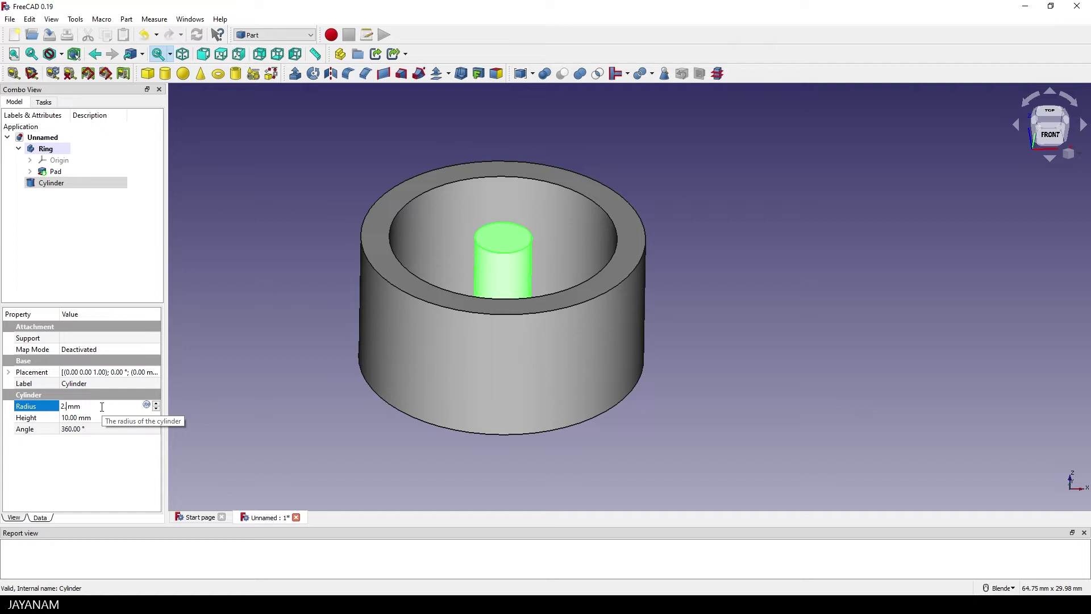
text(1)
key(BackSpace)
text(2)
key(Return)
Step: Rotate the cylinder 90° about the X axis, axis (1,0,0)
click(9, 373)
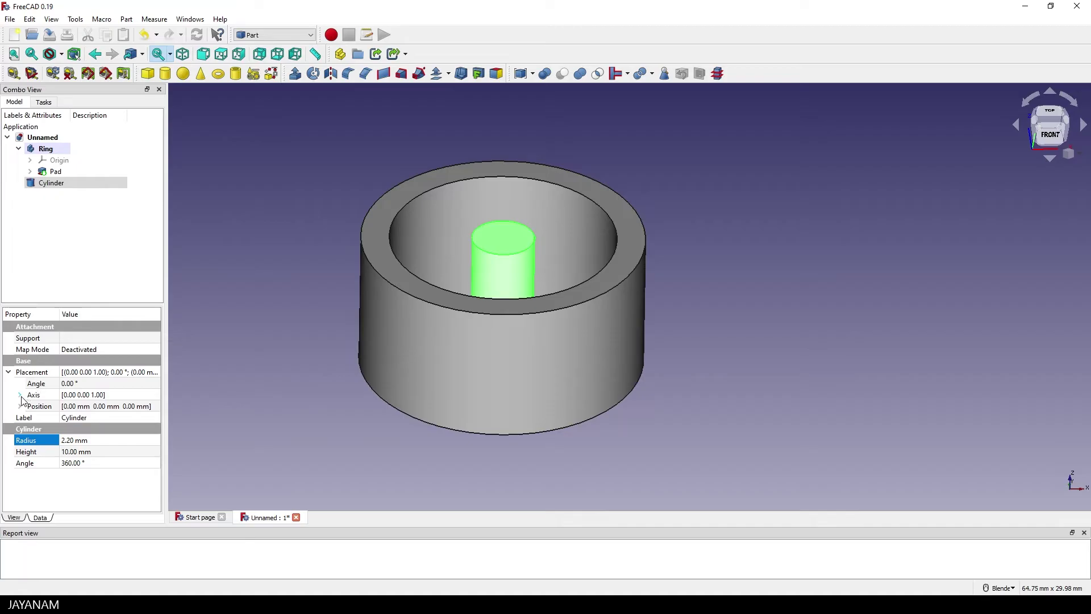
click(20, 395)
click(91, 406)
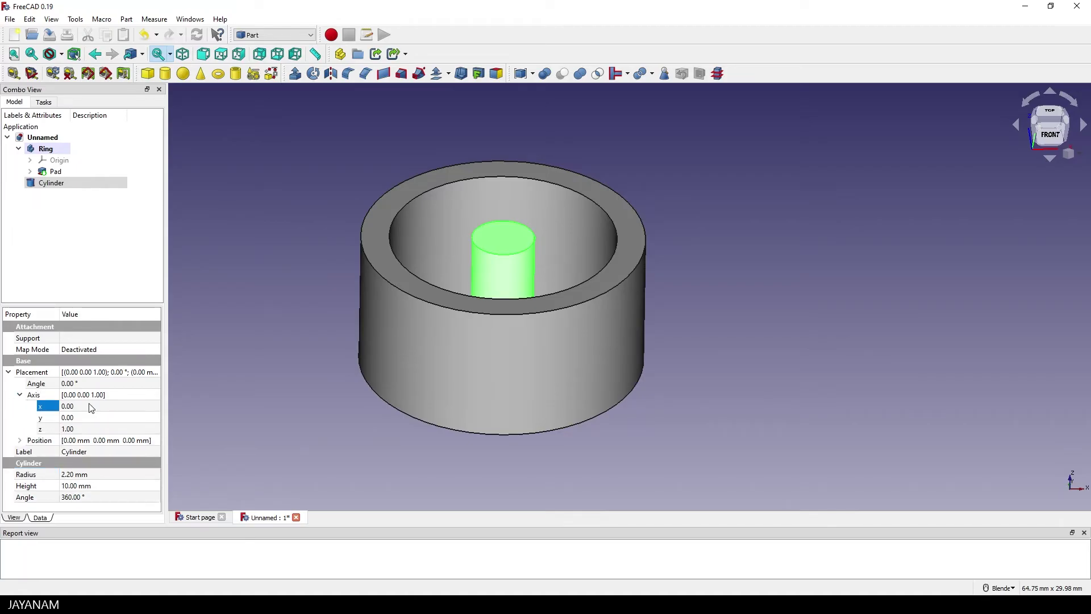
text(1)
click(88, 427)
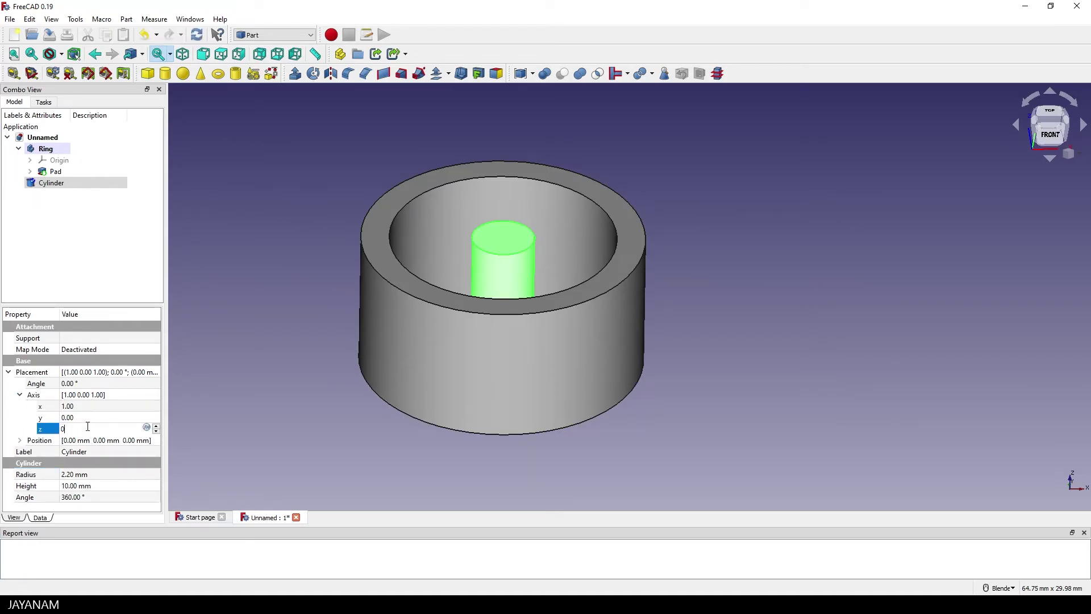
text(00)
click(91, 384)
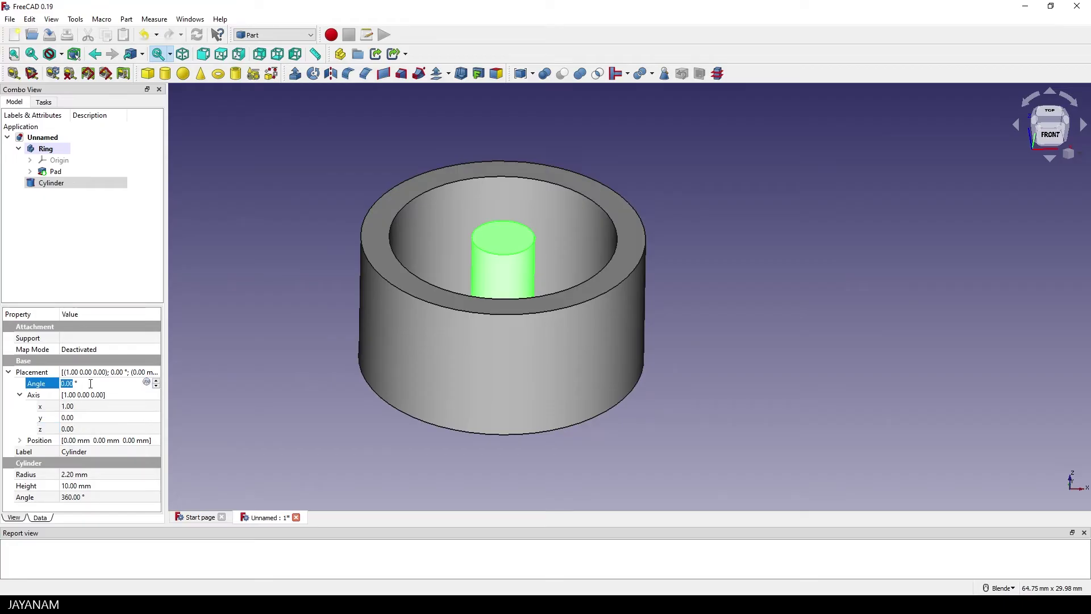
text(90)
key(Return)
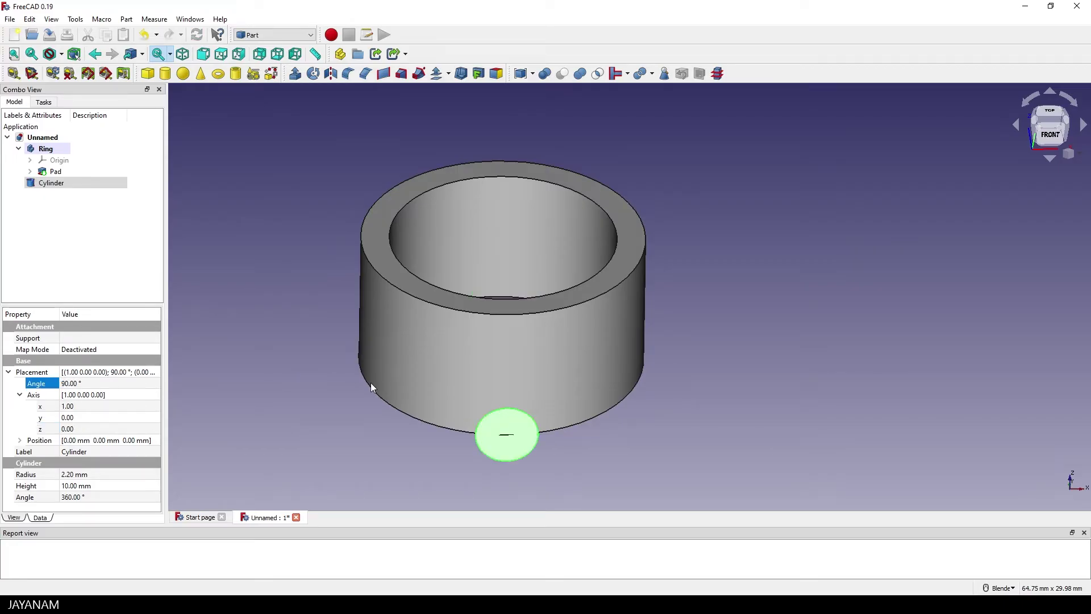
mouse_move(778, 332)
middle_down()
mouse_move(755, 366)
mouse_move(717, 380)
mouse_move(762, 341)
mouse_move(811, 333)
mouse_move(786, 344)
middle_up()
Step: Set the cylinder's y position to -6 mm
scroll(796, 336, up, 3)
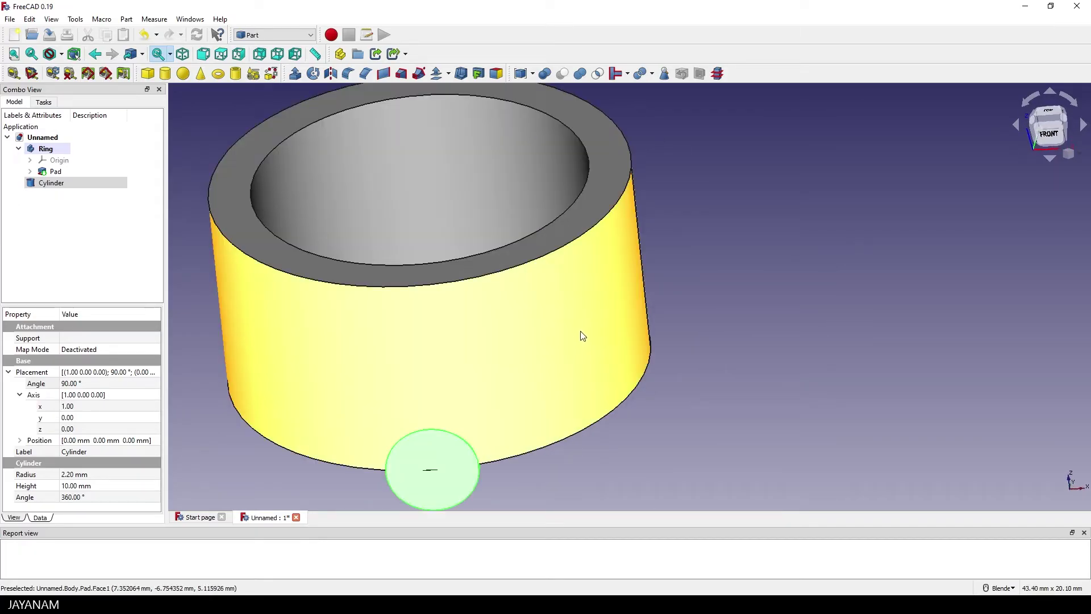
scroll(562, 329, down, 3)
middle_drag(555, 324, 594, 296)
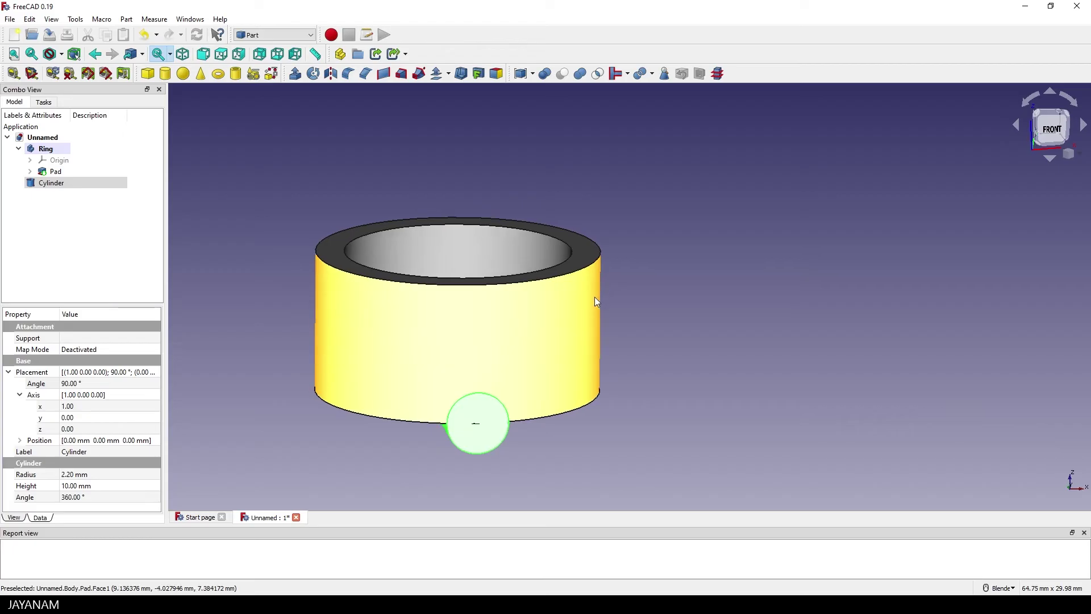
click(19, 441)
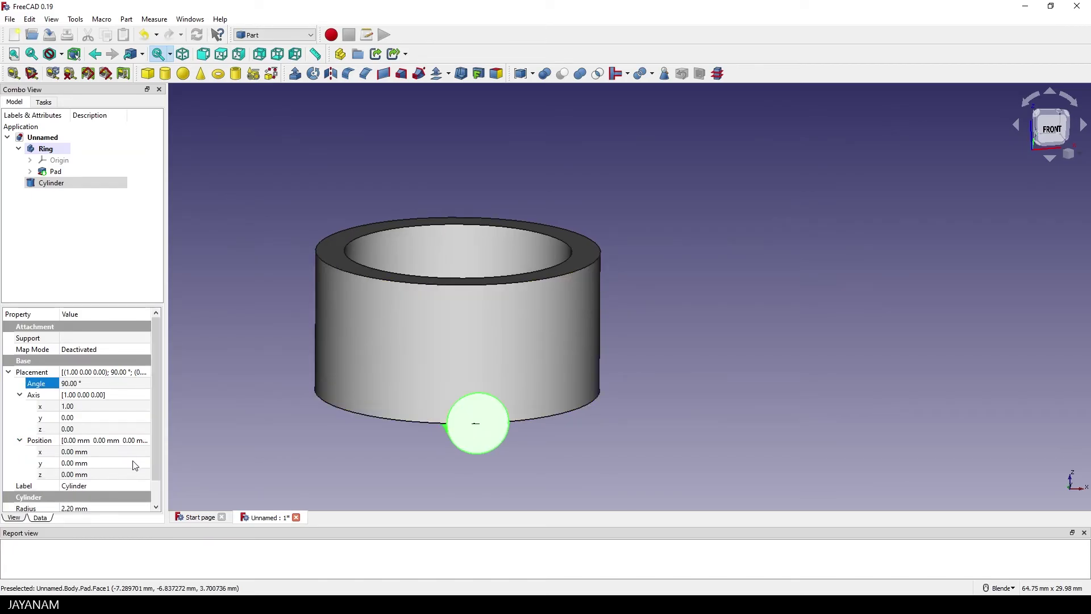
click(85, 464)
click(146, 466)
click(147, 467)
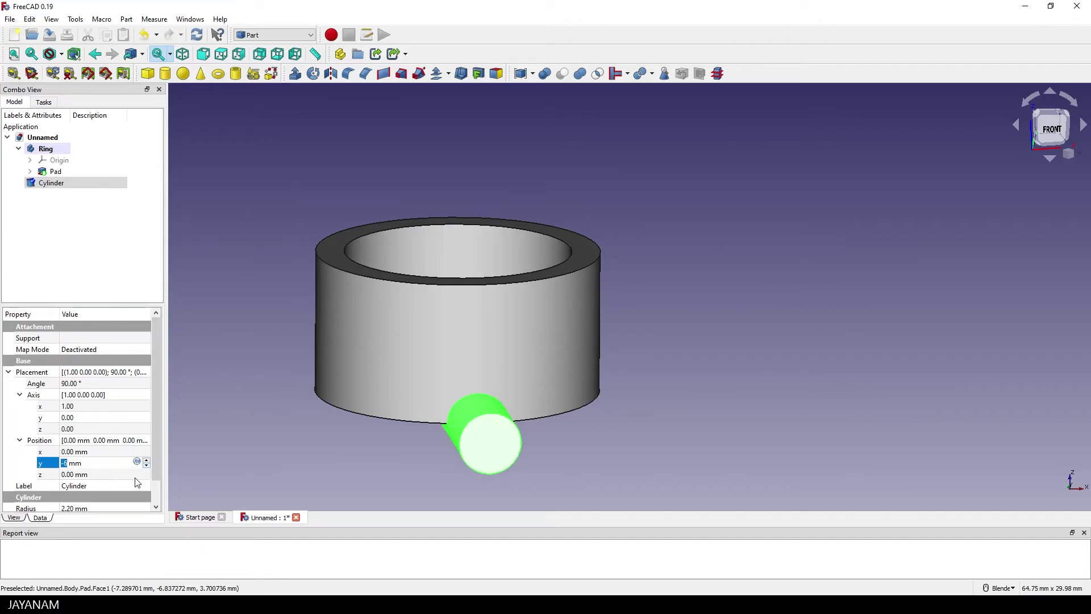
click(147, 475)
Step: Raise the cylinder to z 5 mm, checking it in Front view
click(147, 473)
click(147, 473)
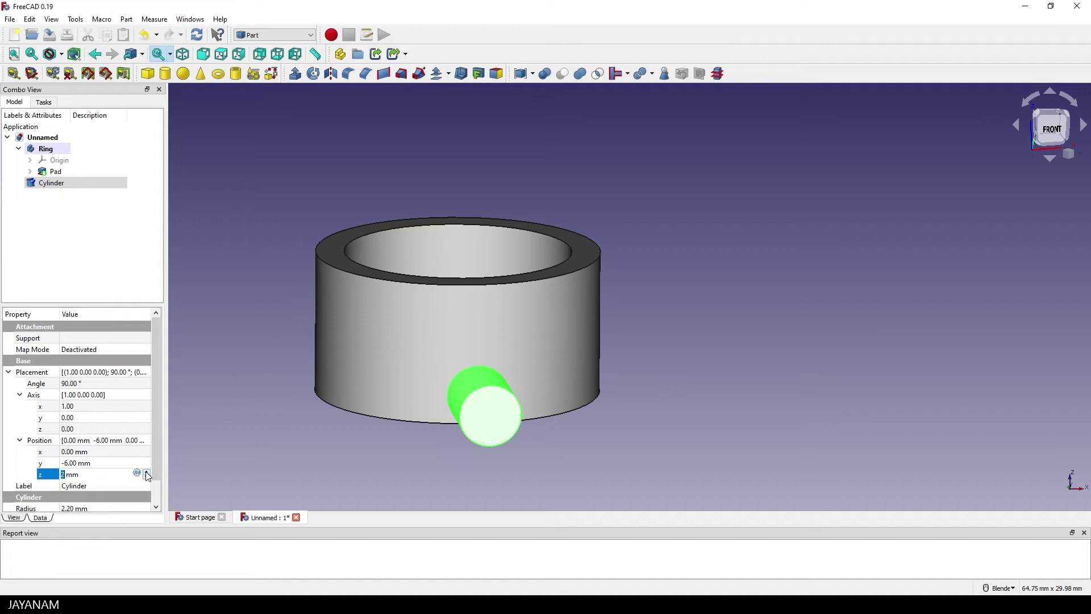
click(147, 472)
click(147, 473)
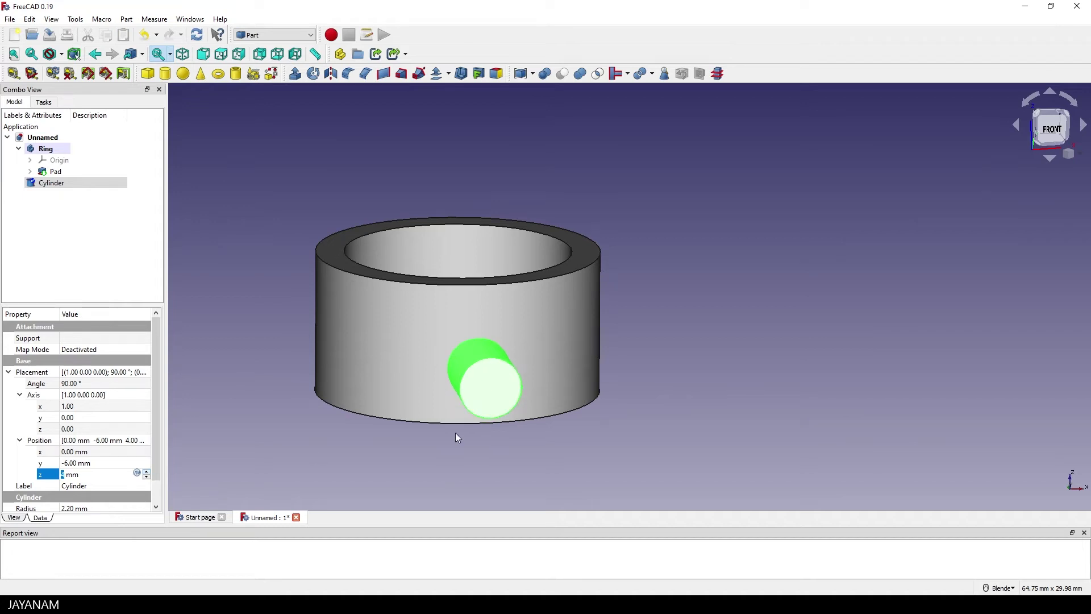
click(1052, 129)
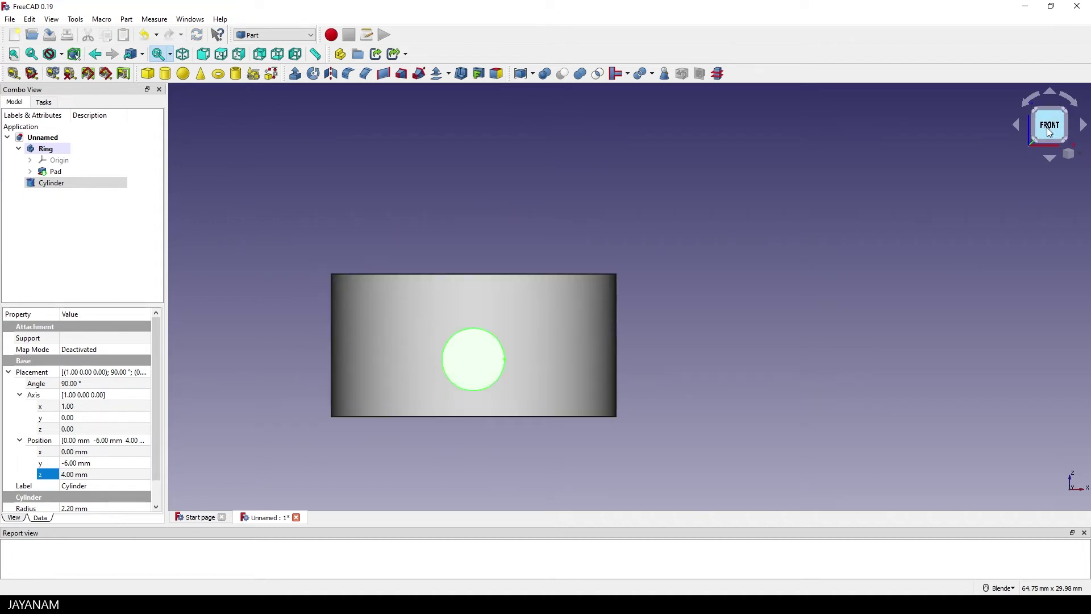
click(141, 475)
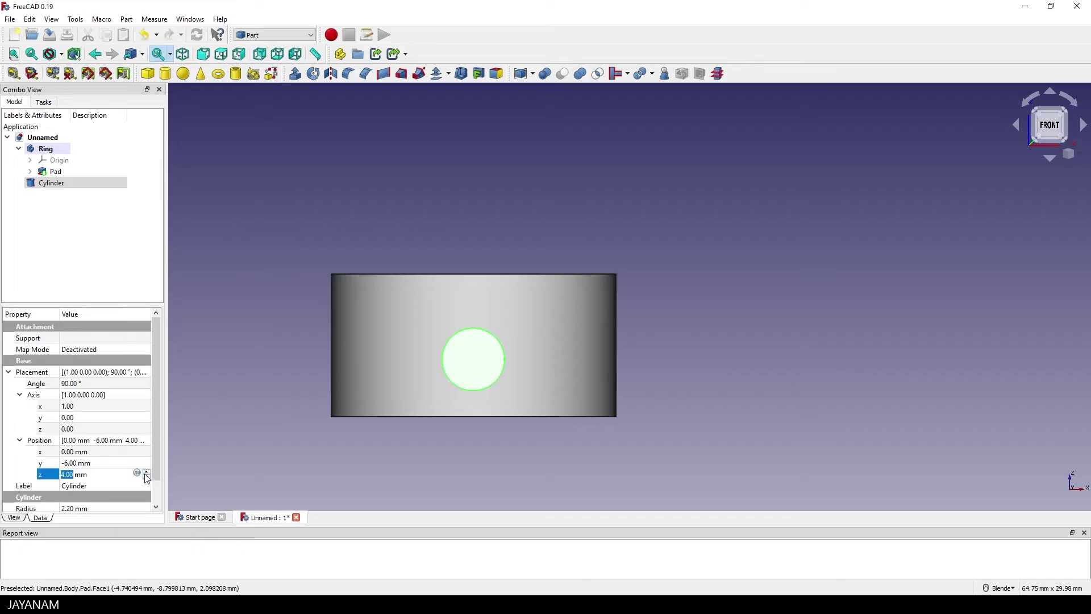
click(147, 471)
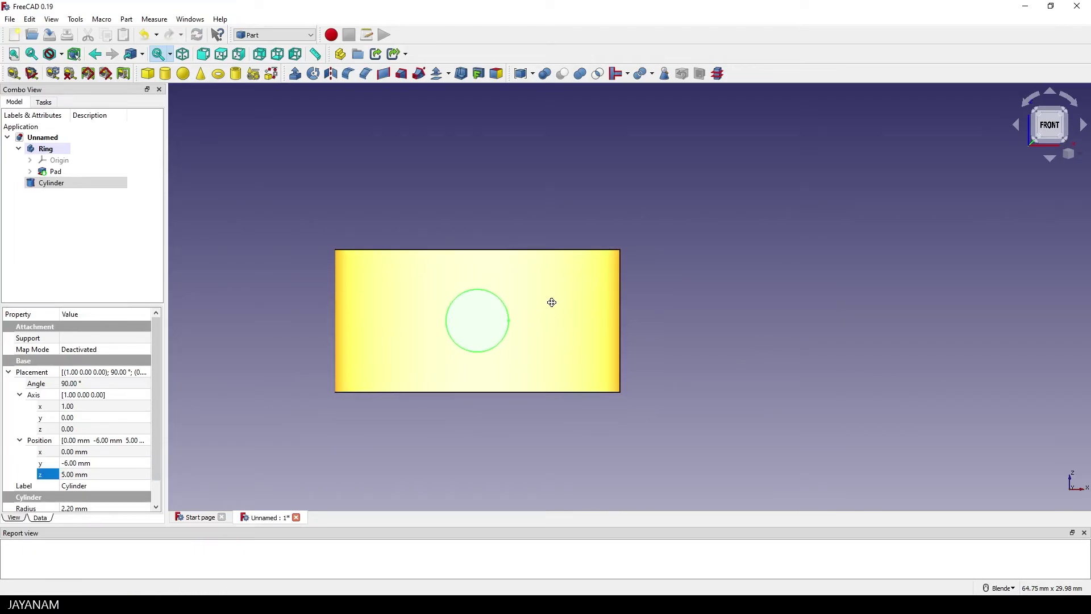
middle_drag(589, 271, 654, 367)
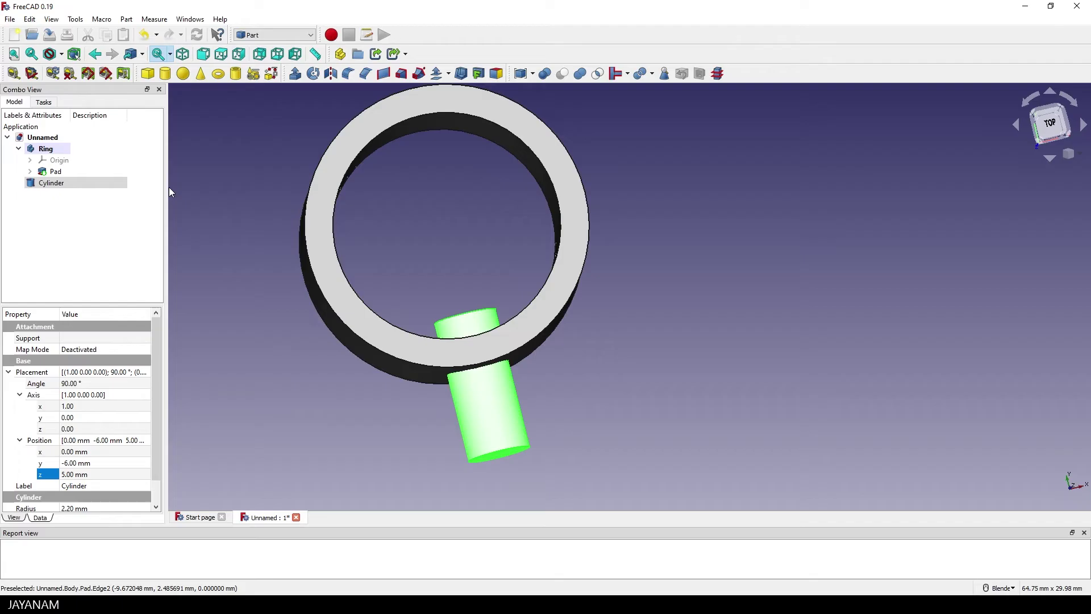
Step: Subtract the Cylinder from the Ring with a Part Cut, leaving one round hole through the wall
click(55, 150)
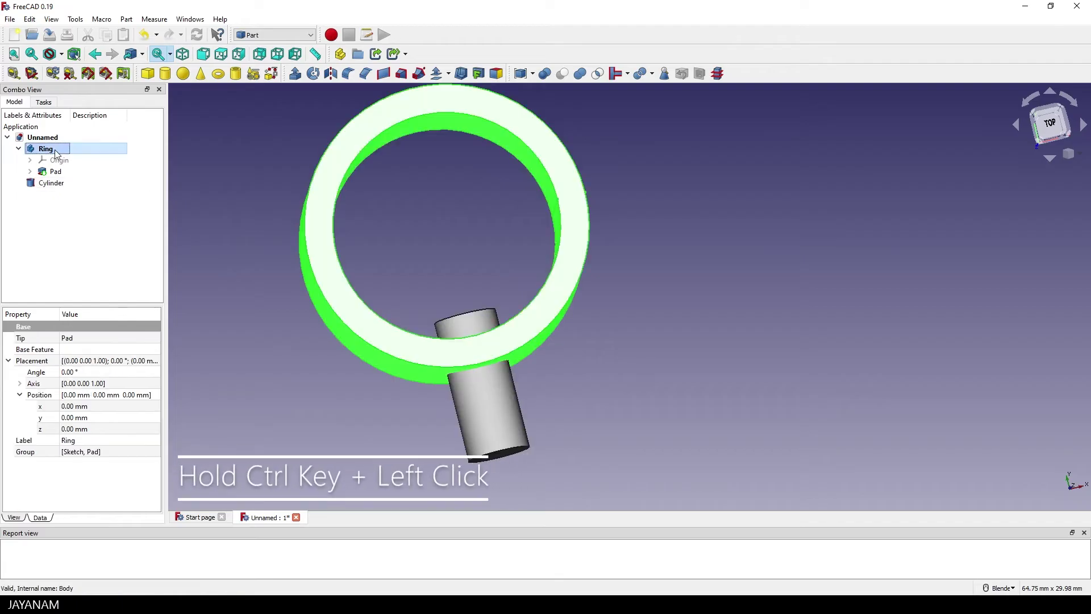
ctrl+click(53, 185)
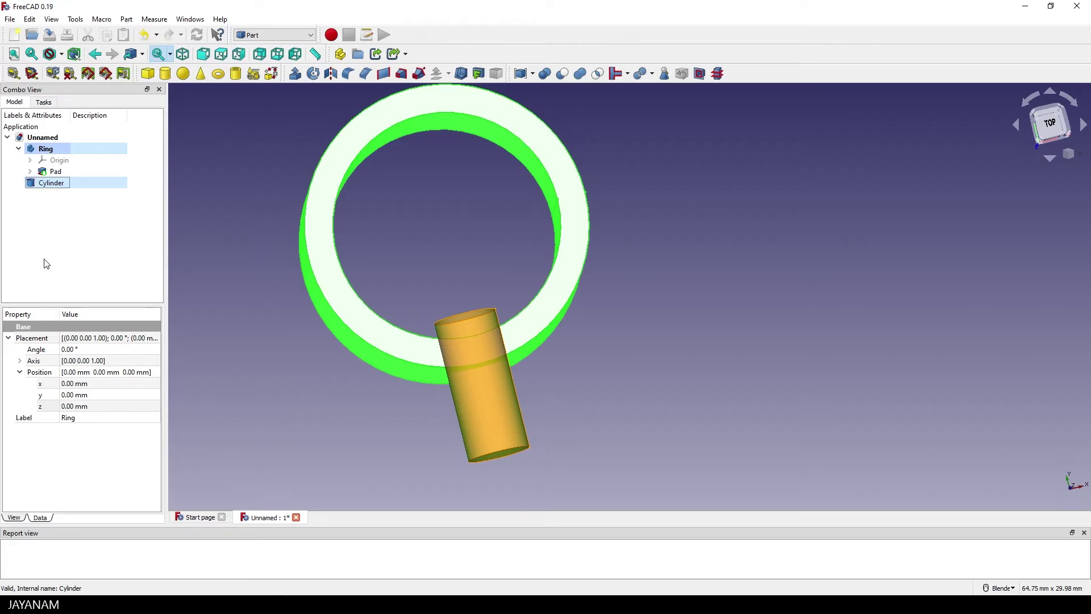
click(563, 75)
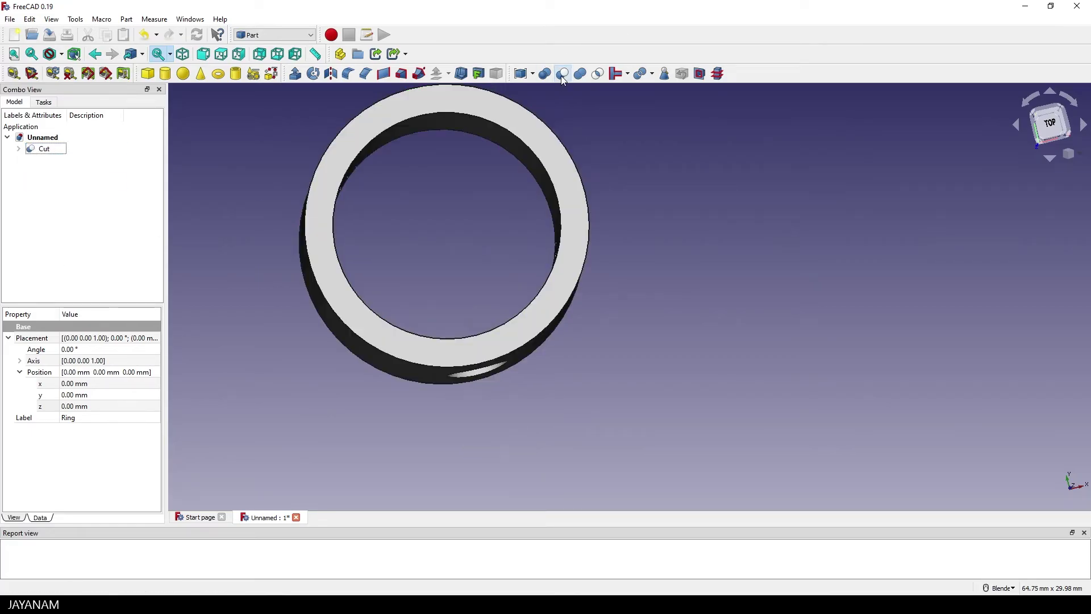
middle_drag(649, 325, 631, 243)
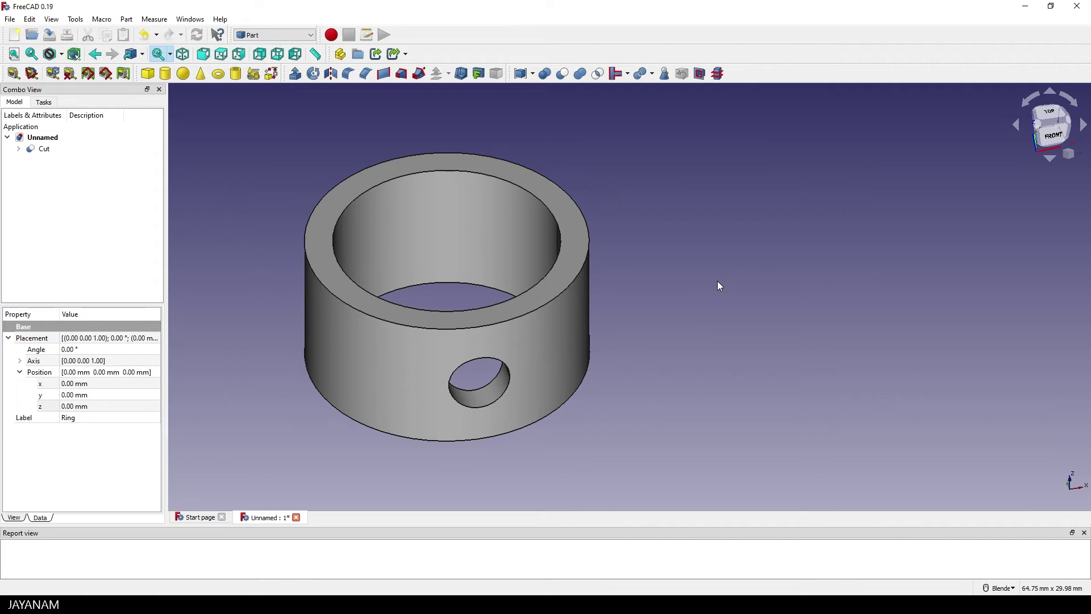
Step: Undo the Ring–Cylinder cut, select the Cylinder, and switch to the Draft workbench
key(ctrl+z)
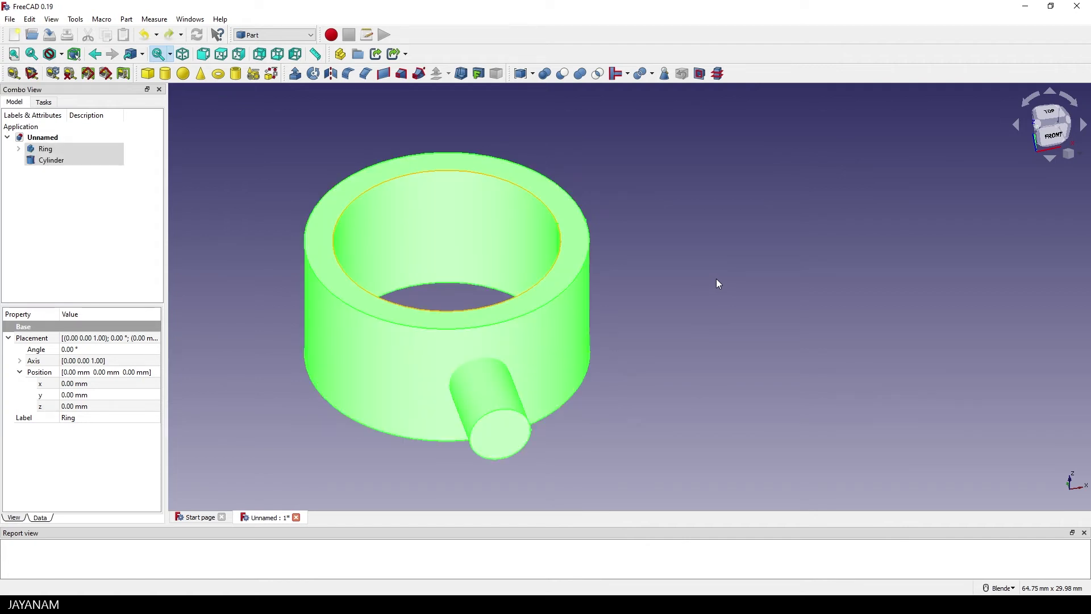
click(52, 160)
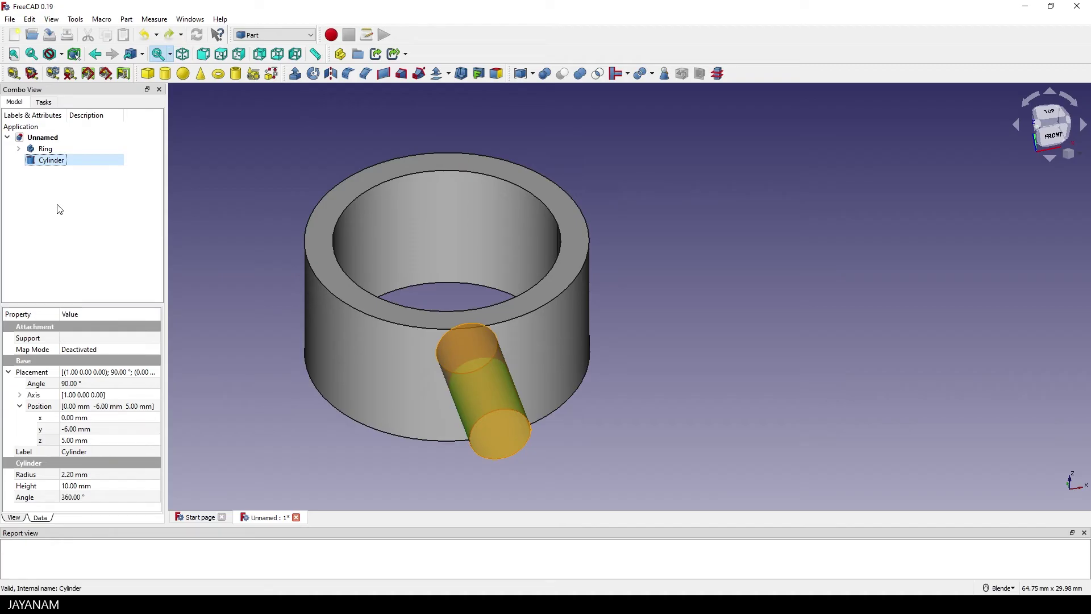
click(286, 36)
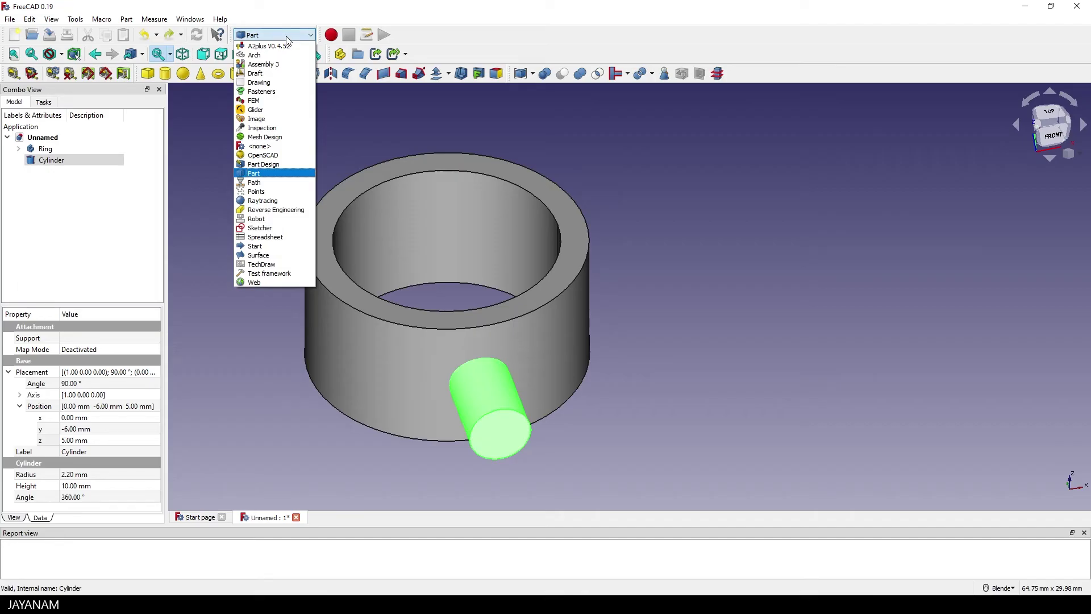
click(254, 74)
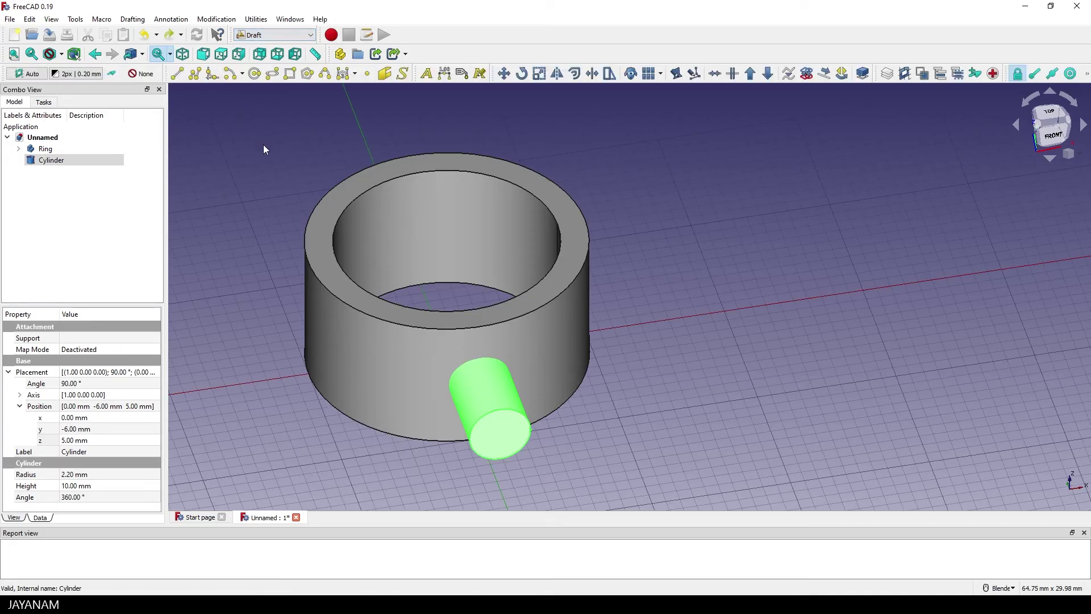
Step: Polar-array the cylinder into 6 copies around centre (0, 0, 0) over 360°
click(661, 75)
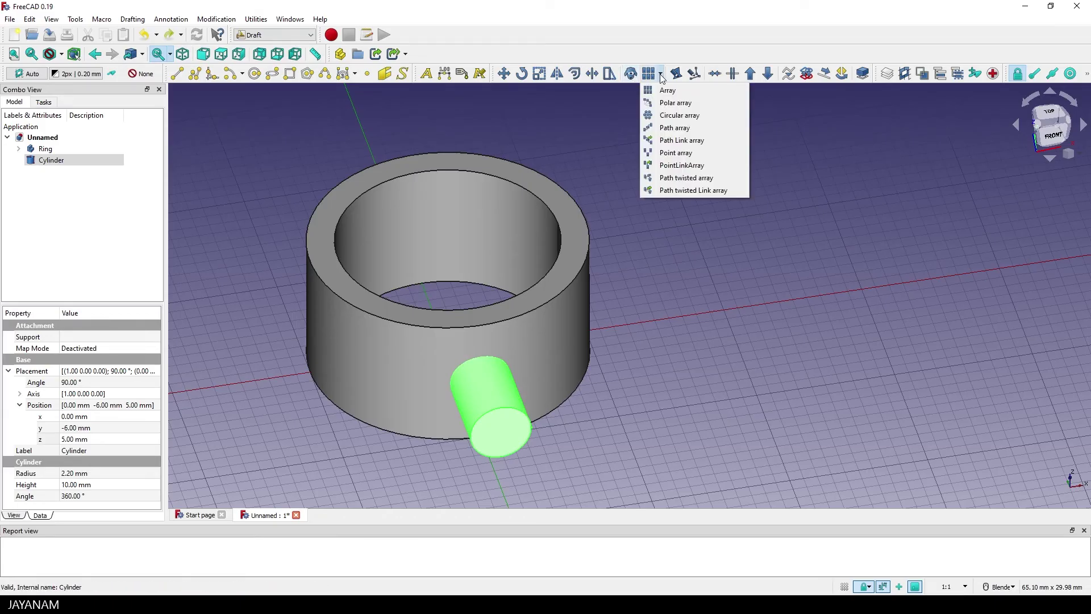
click(668, 104)
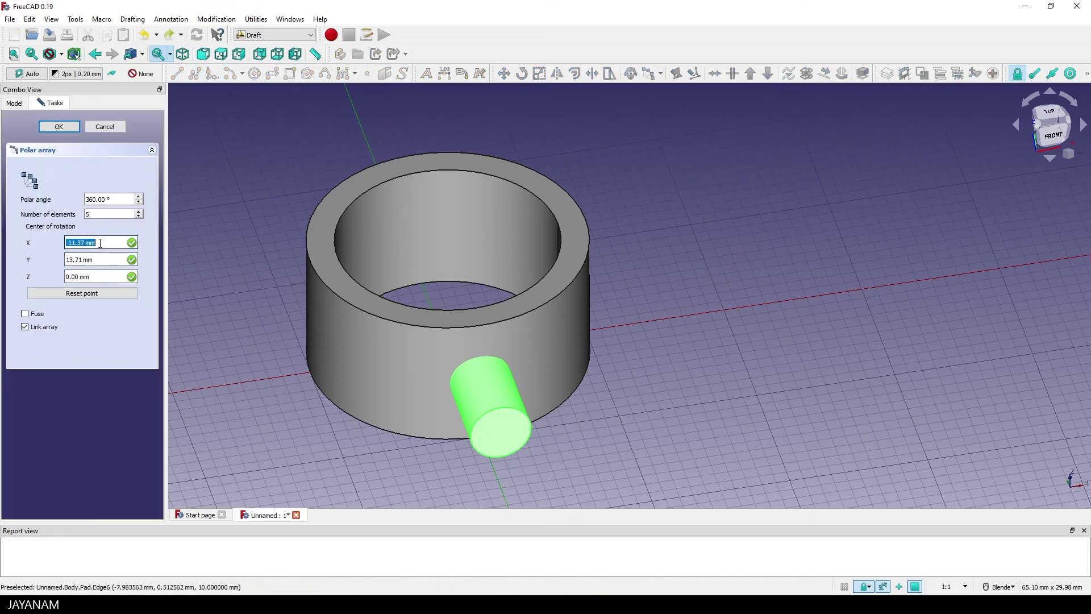
text(0)
key(Tab)
text(0)
key(Tab)
click(139, 211)
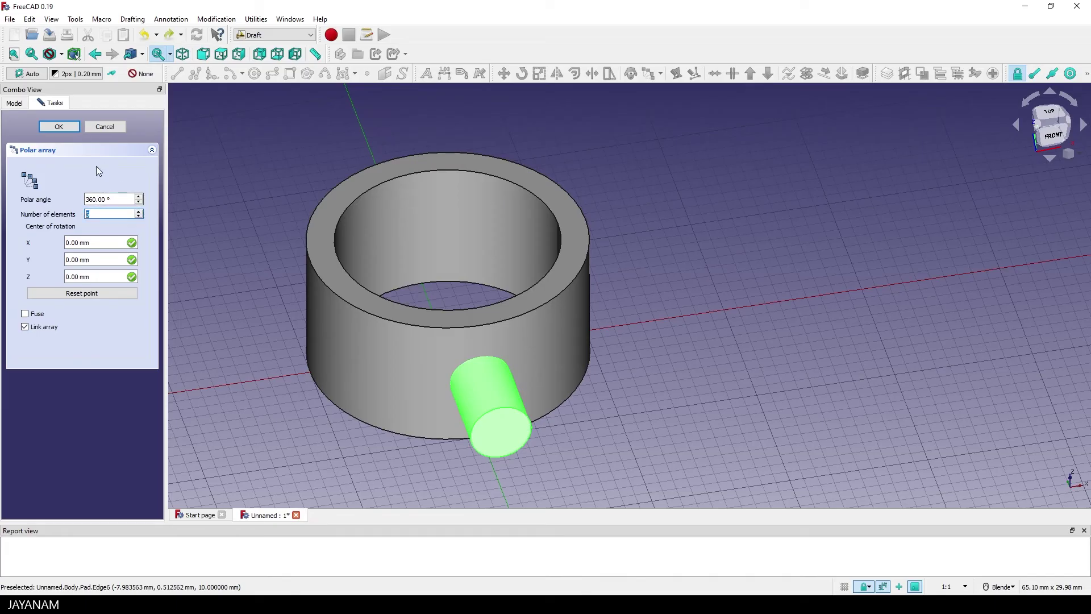
click(66, 127)
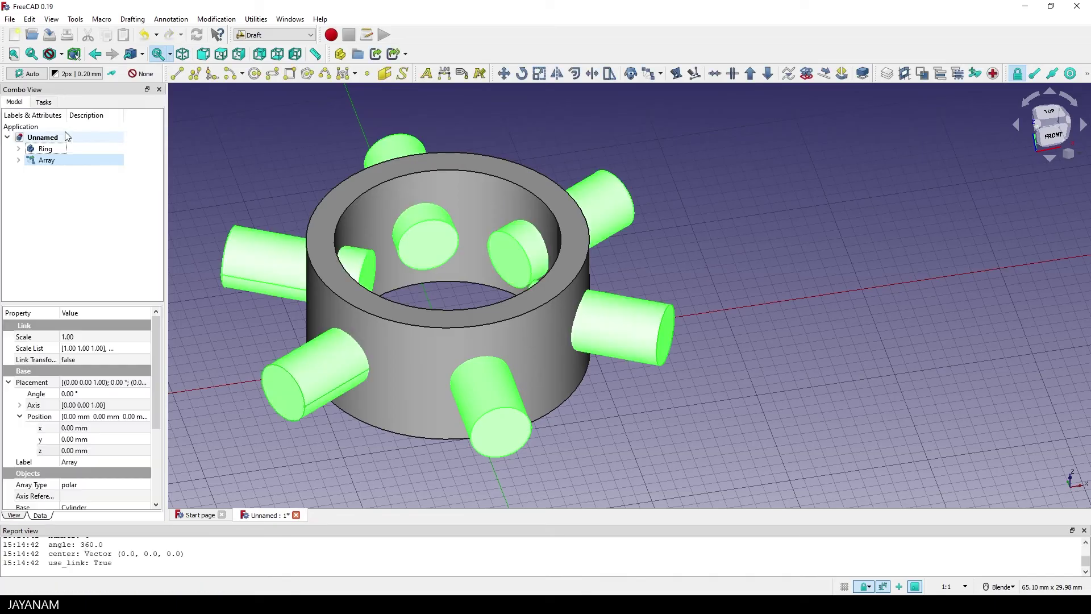
middle_drag(487, 236, 513, 290)
scroll(501, 303, down, 2)
scroll(509, 317, down, 2)
scroll(659, 289, up, 2)
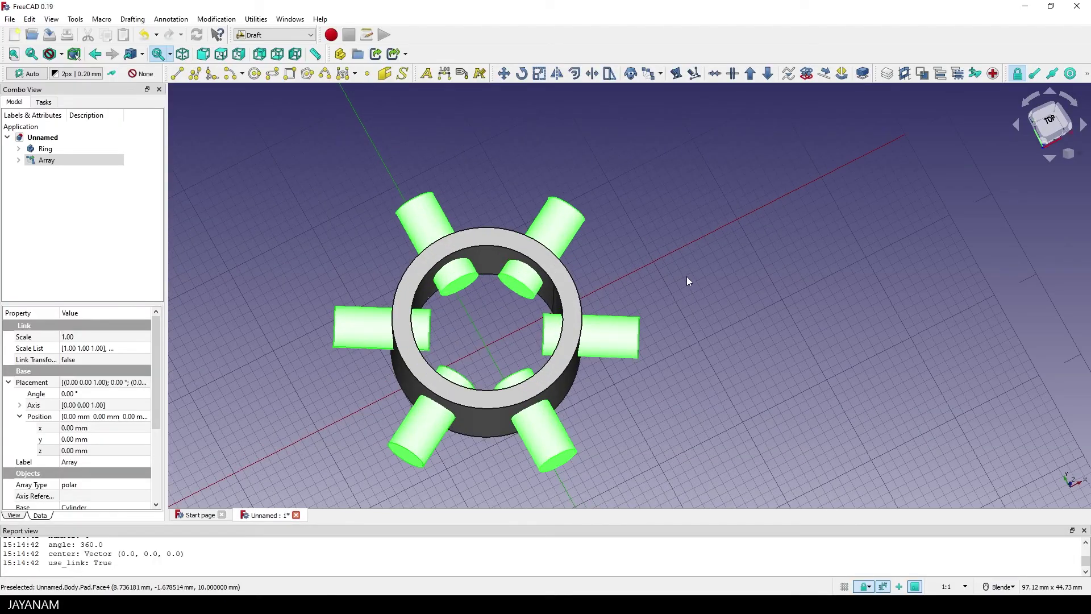
Step: In the Part workbench, cut the six-cylinder Array from the Ring to make six holes
click(267, 37)
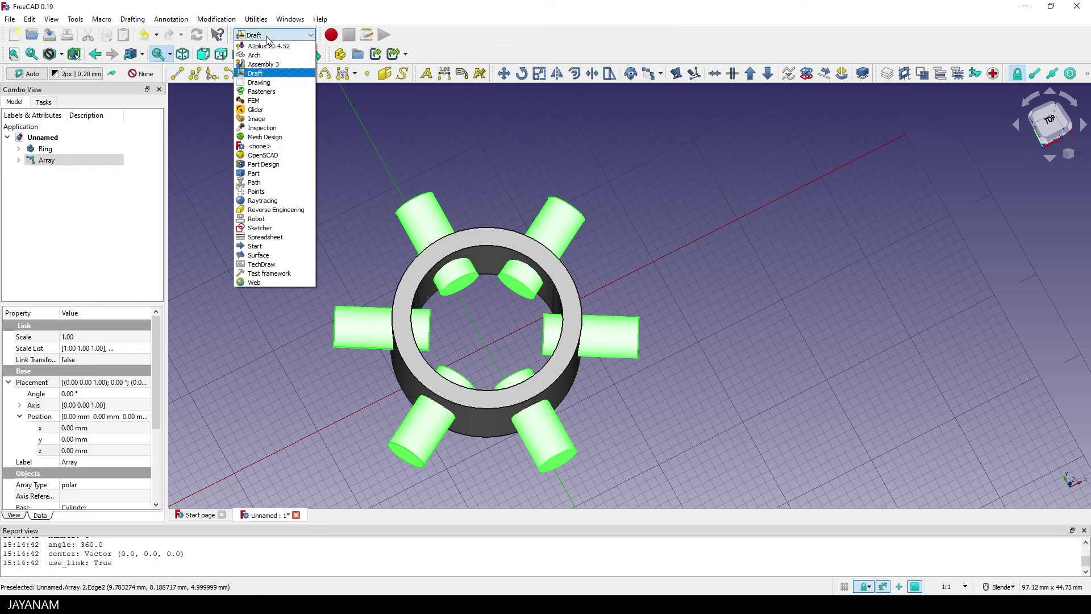
click(258, 174)
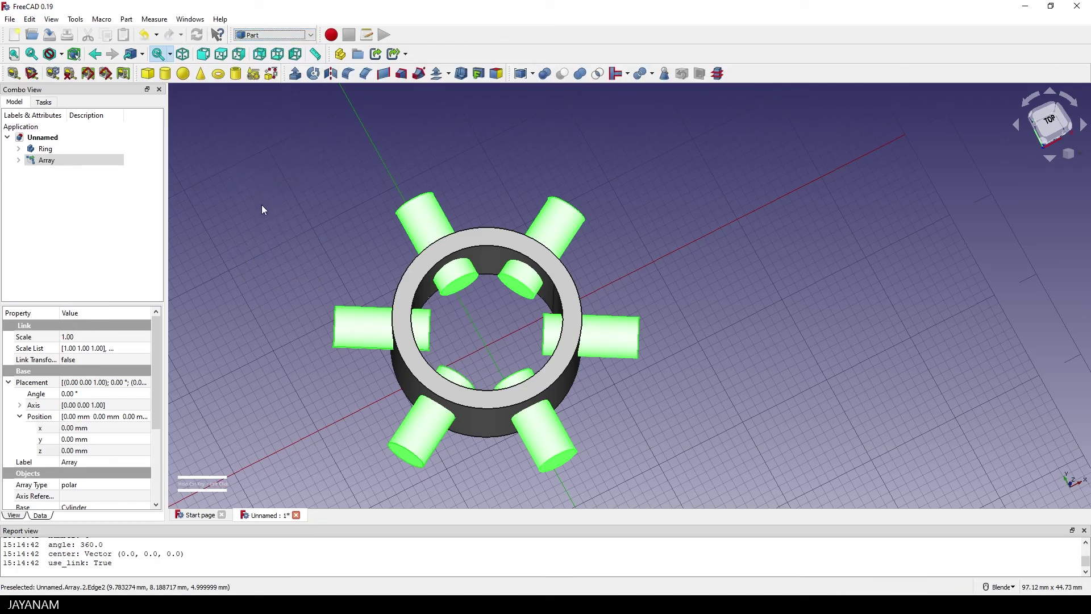
click(39, 150)
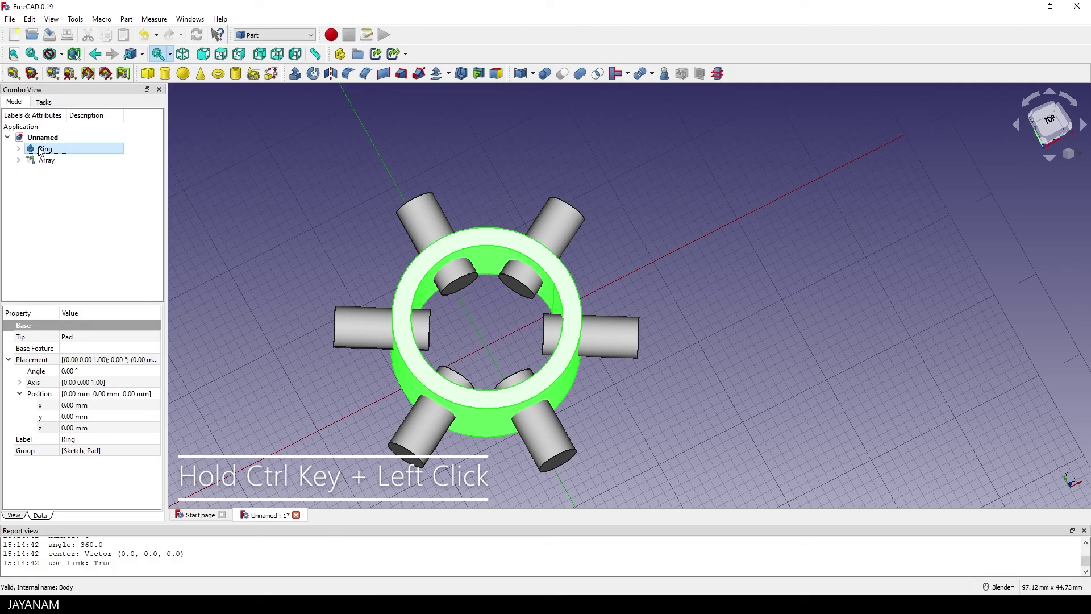
ctrl+click(43, 161)
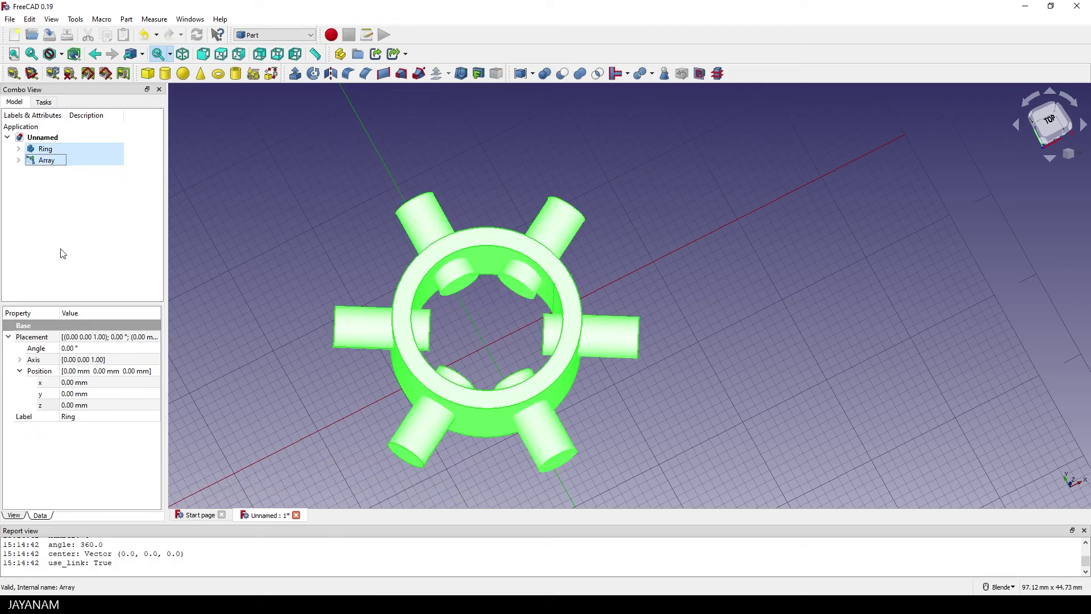
click(563, 74)
middle_drag(472, 324, 414, 244)
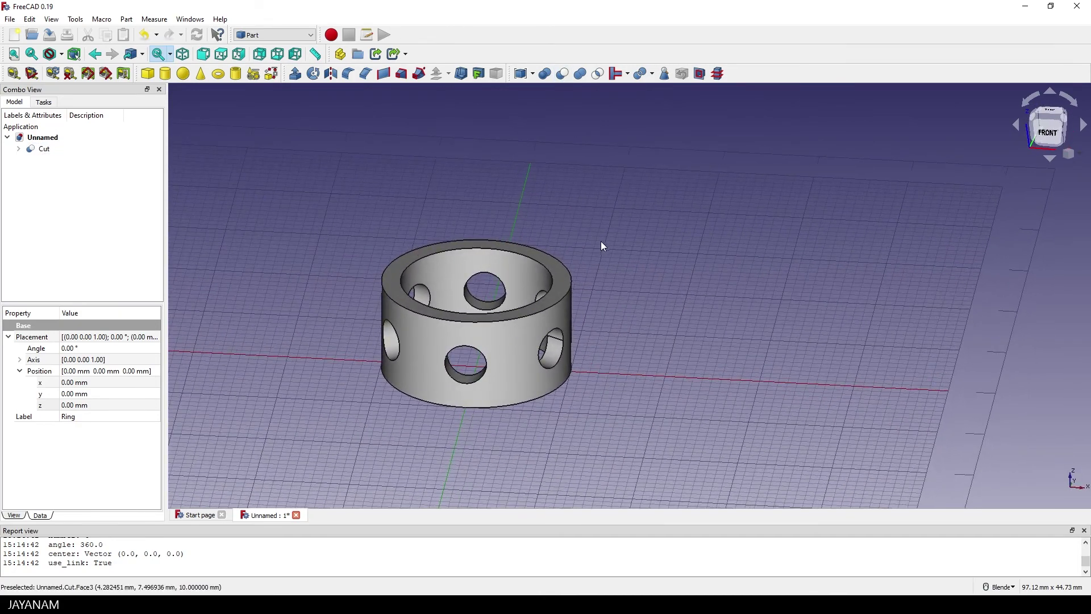
shift+middle_drag(601, 242, 628, 227)
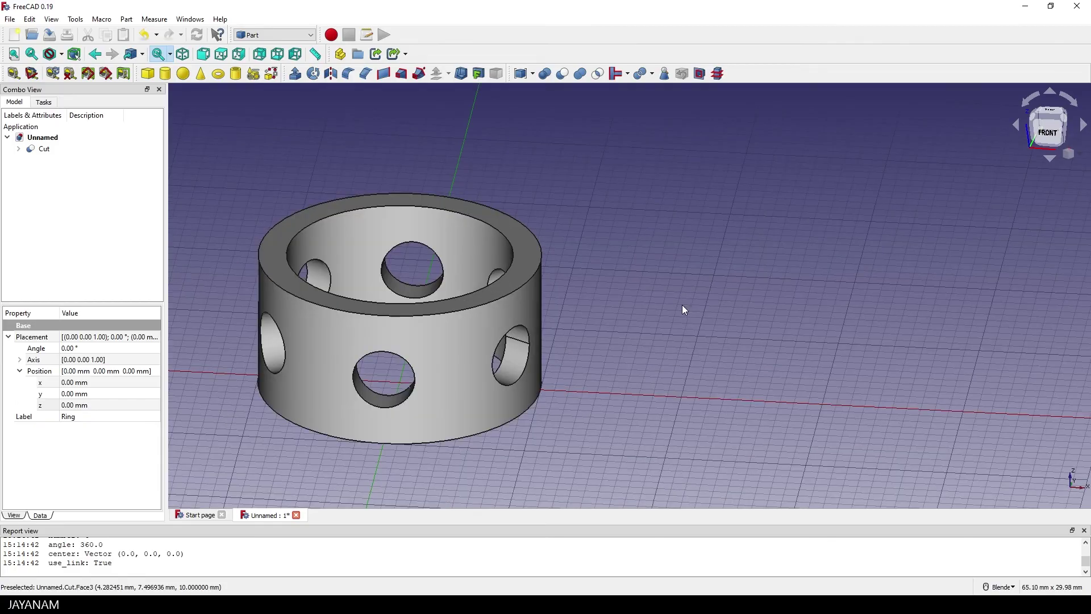
scroll(681, 305, up, 3)
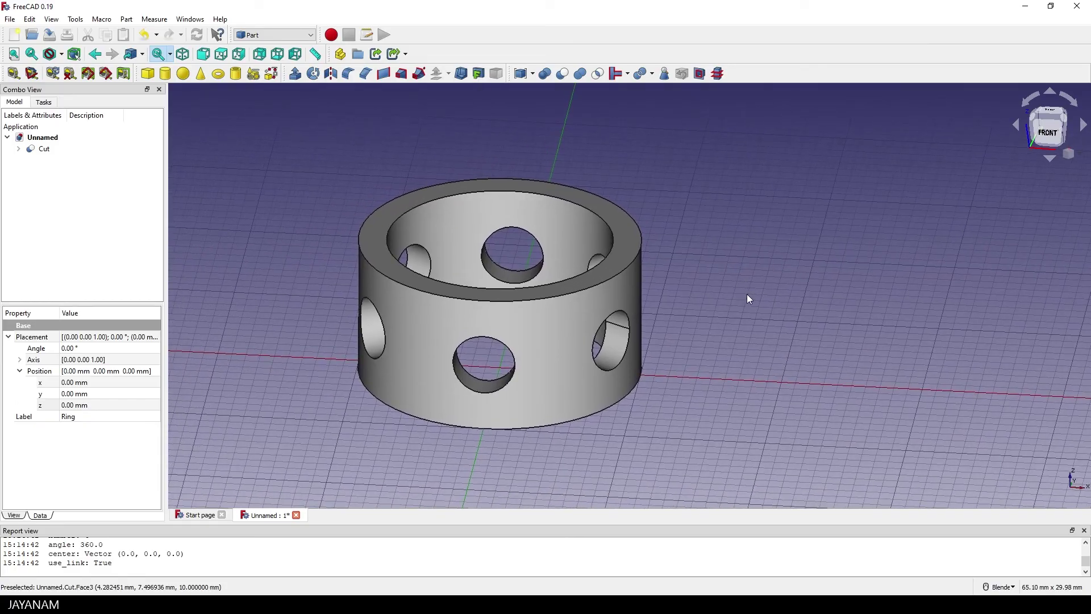
Step: Chamfer all edges of the Cut with a 0.30 mm length
click(46, 149)
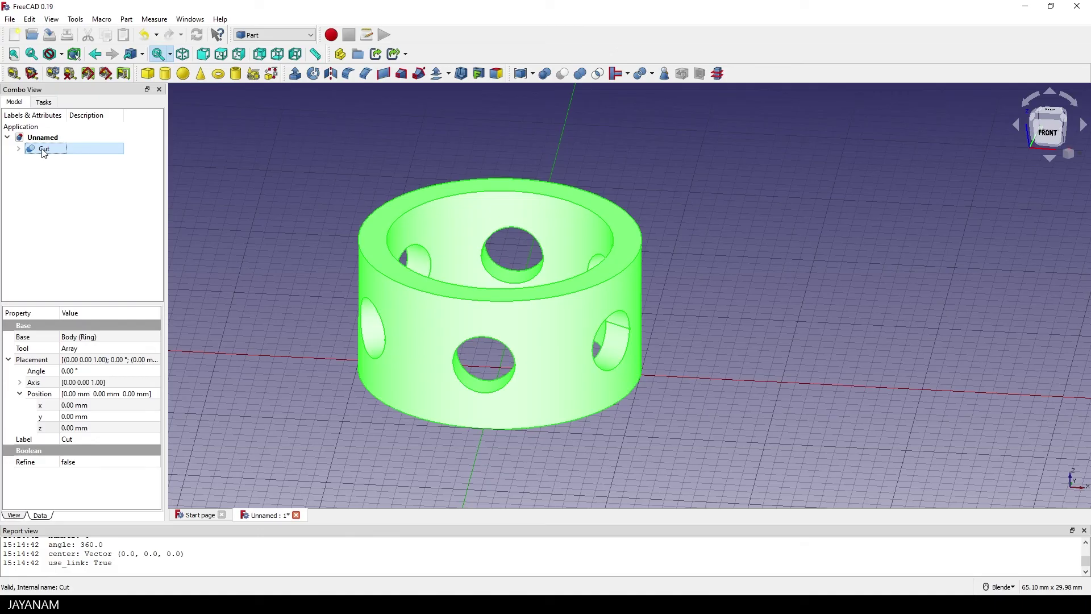
click(366, 75)
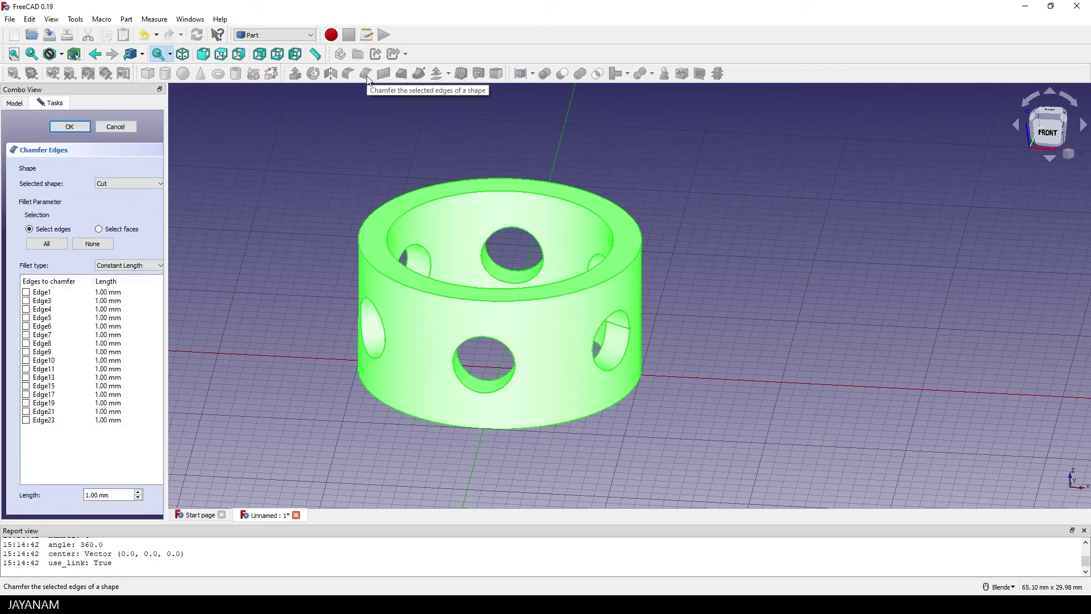
click(46, 245)
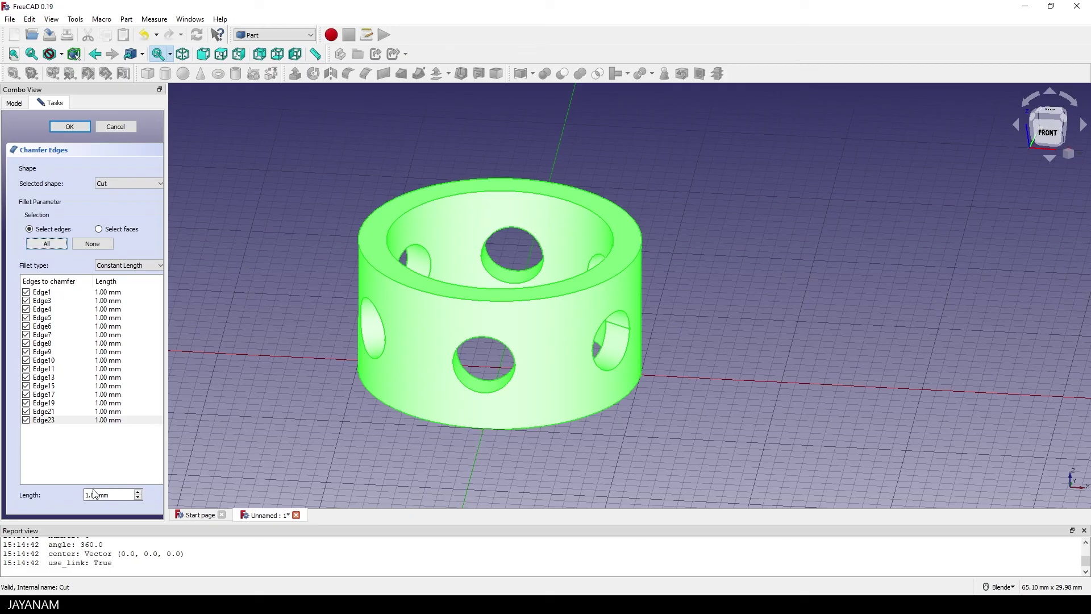
click(138, 498)
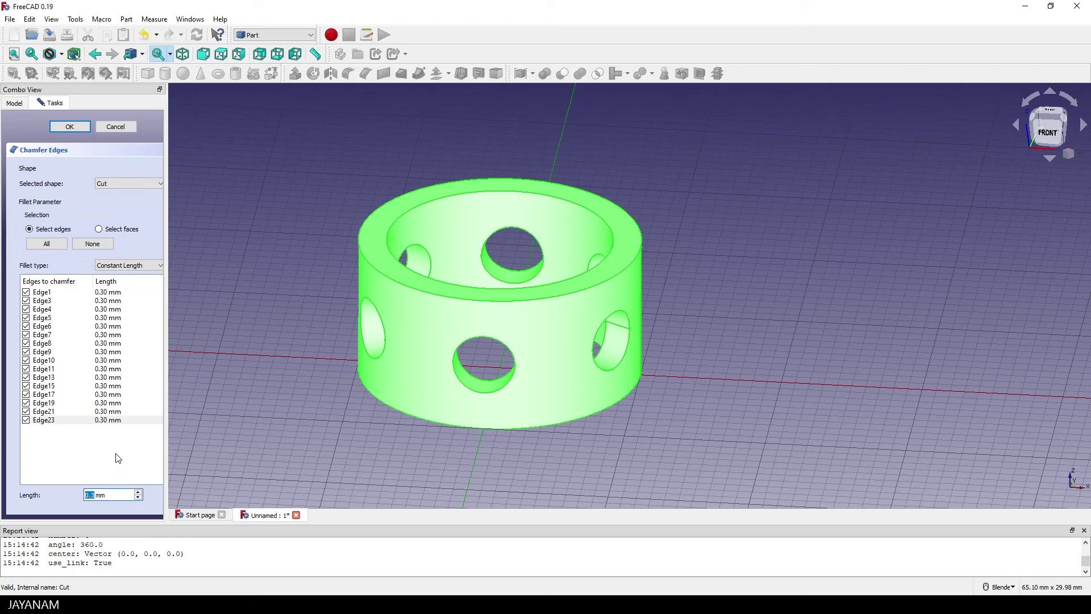
click(68, 127)
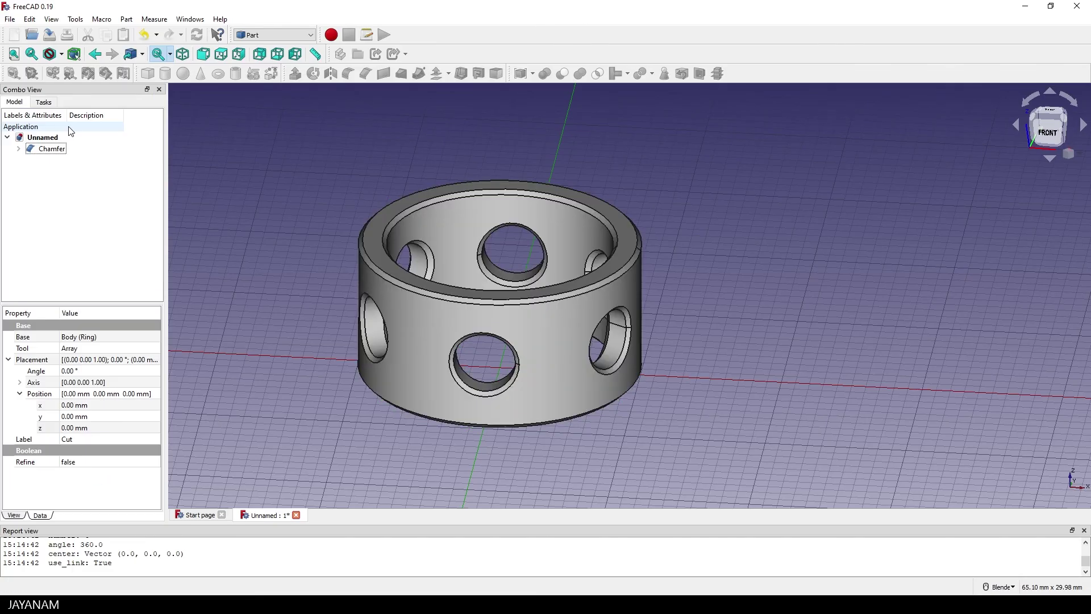
middle_drag(747, 173, 731, 194)
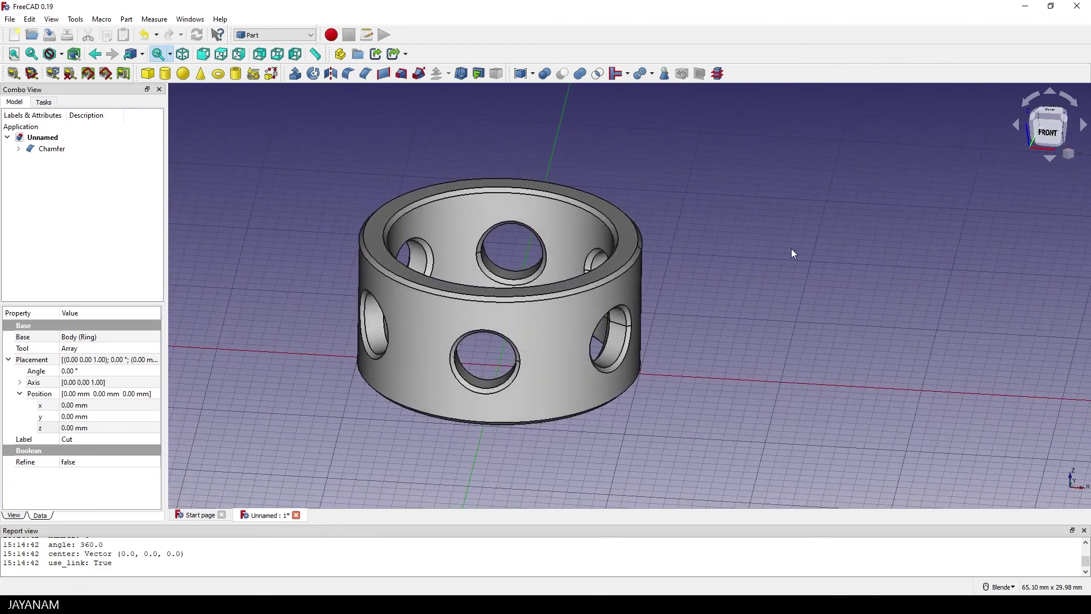